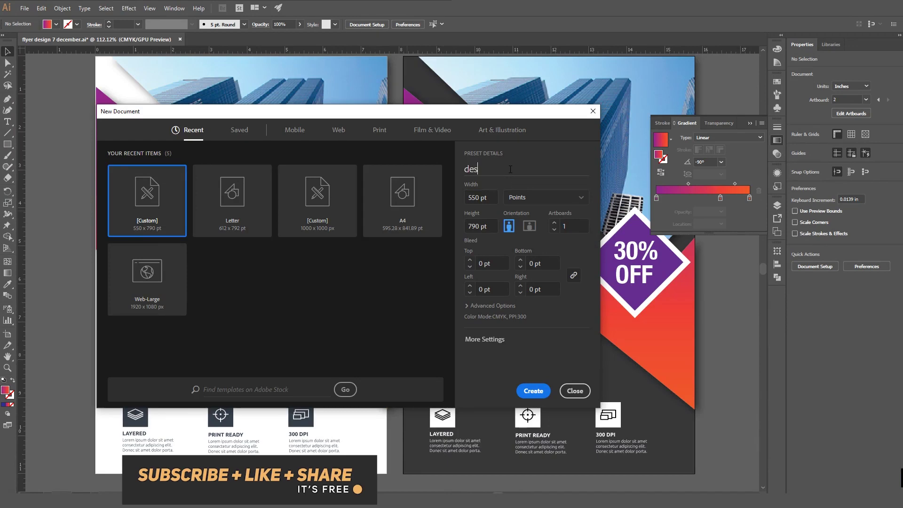
Create a new portrait document named design1, 550 pt wide and 790 pt high, with CMYK colour
{"action": "left_click", "coordinate": [493, 224]}
{"action": "left_click", "coordinate": [527, 389]}
Draw a closed Pen shape about 516 by 340 pt from the artboard's top edge down to a point near the right edge
{"action": "key", "text": "p"}
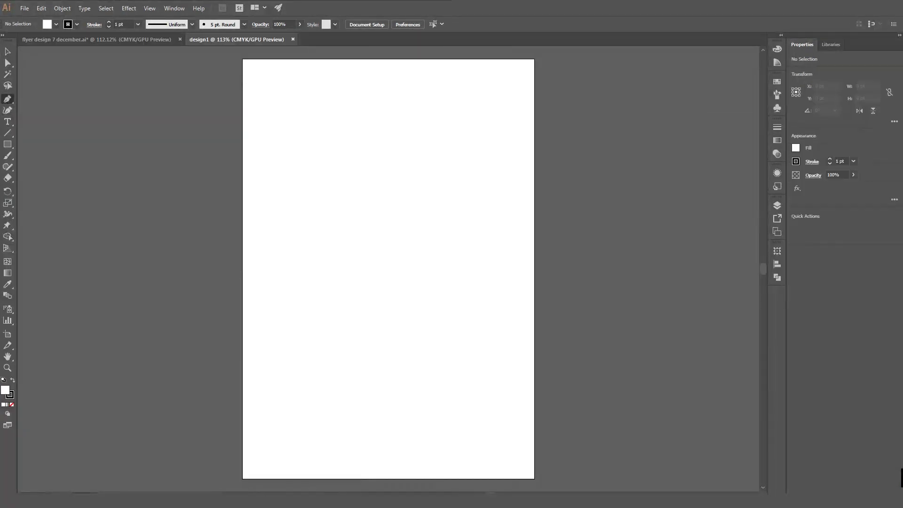
{"action": "left_click", "coordinate": [259, 58]}
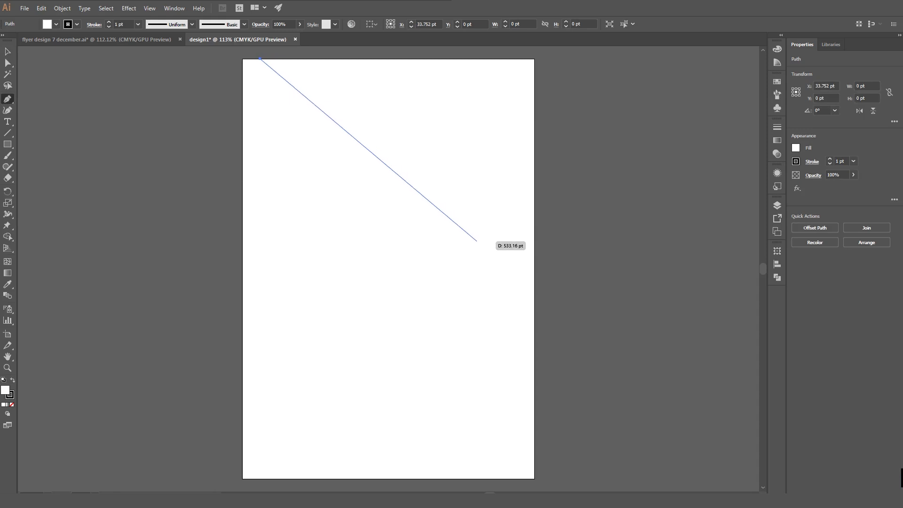
{"action": "left_click", "coordinate": [477, 240]}
{"action": "left_click", "coordinate": [535, 204]}
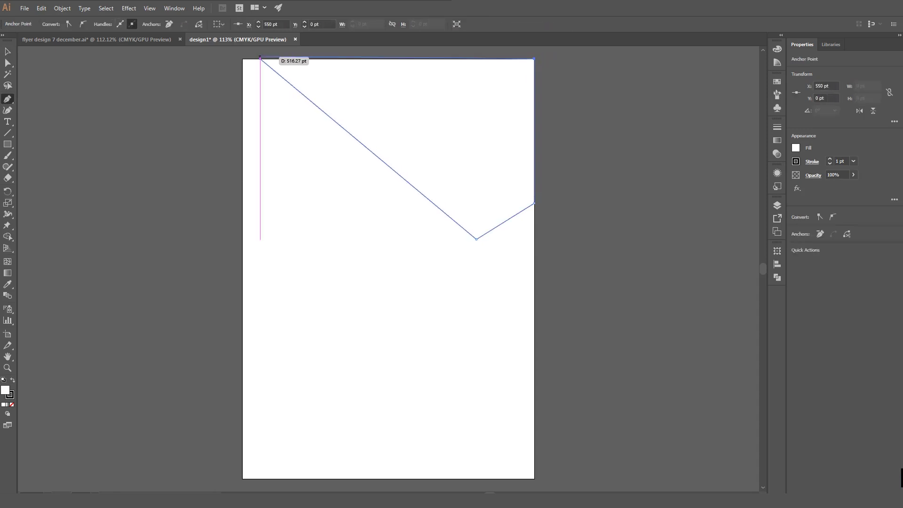
{"action": "left_click", "coordinate": [260, 59]}
Remove the stroke of the upper pen shape and fill it with purple
{"action": "left_click", "coordinate": [6, 53]}
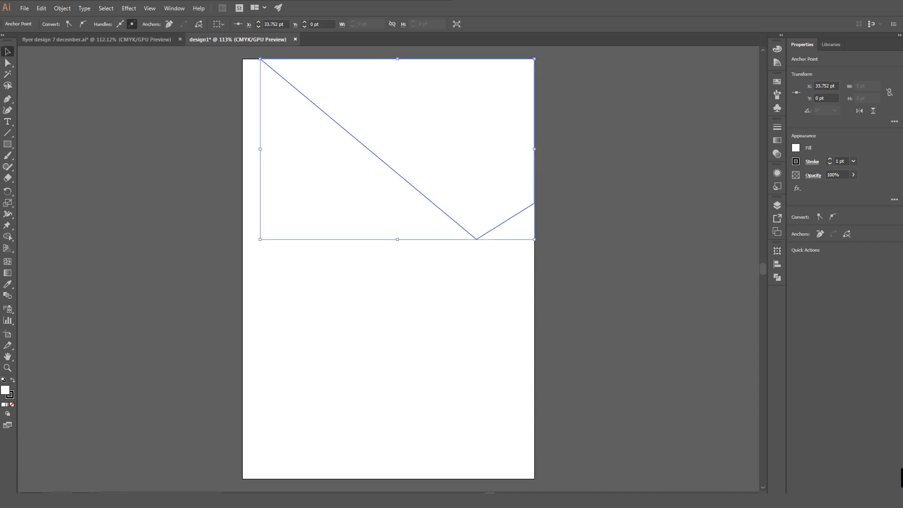
{"action": "left_click", "coordinate": [349, 133]}
{"action": "left_click", "coordinate": [77, 24]}
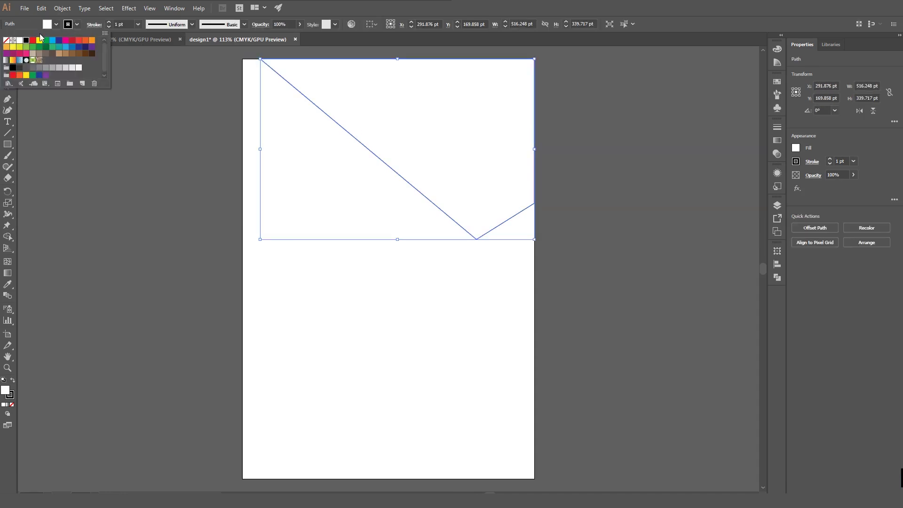
{"action": "left_click", "coordinate": [7, 40]}
{"action": "left_click", "coordinate": [56, 24]}
{"action": "left_click", "coordinate": [55, 24]}
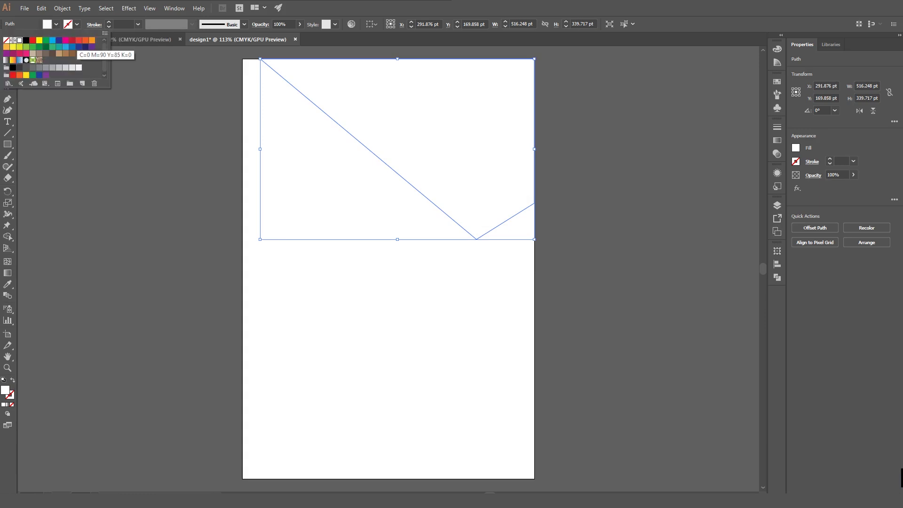
{"action": "left_click", "coordinate": [92, 47]}
{"action": "left_click", "coordinate": [156, 136]}
{"action": "left_click", "coordinate": [155, 136]}
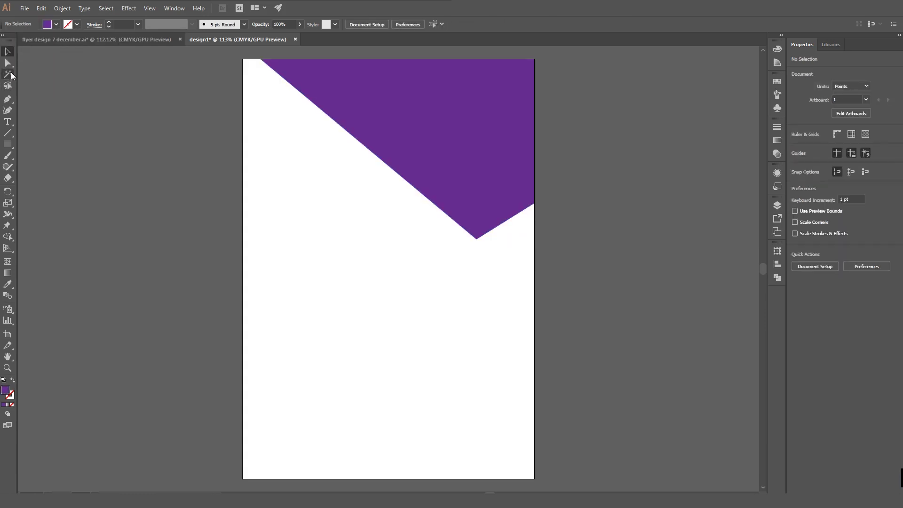
Draw a closed six-point diagonal band with the Pen tool below the purple shape, spanning both artboard sides and peaking on its lower left
{"action": "left_click", "coordinate": [242, 81]}
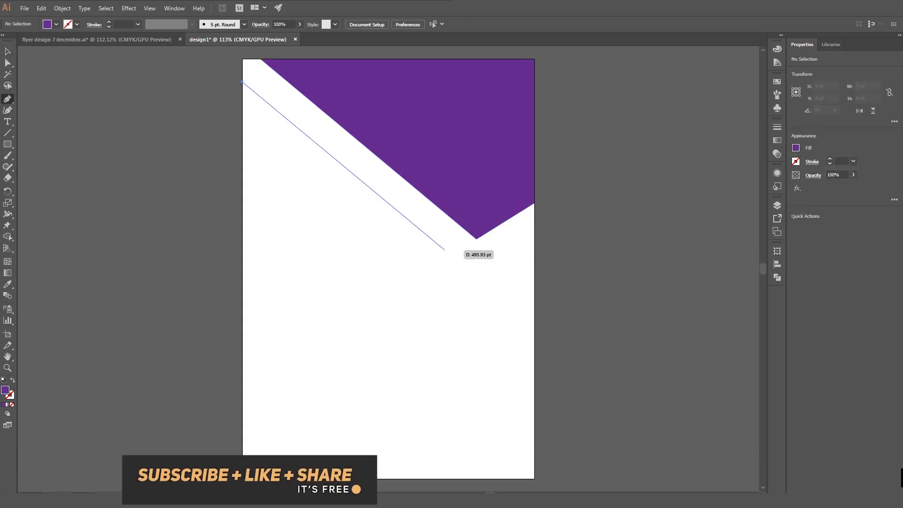
{"action": "left_click", "coordinate": [475, 268]}
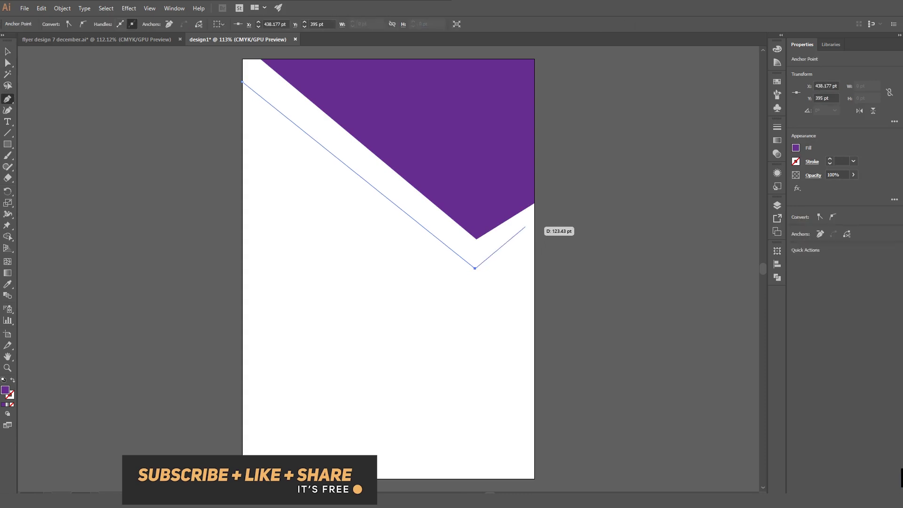
{"action": "left_click", "coordinate": [534, 228]}
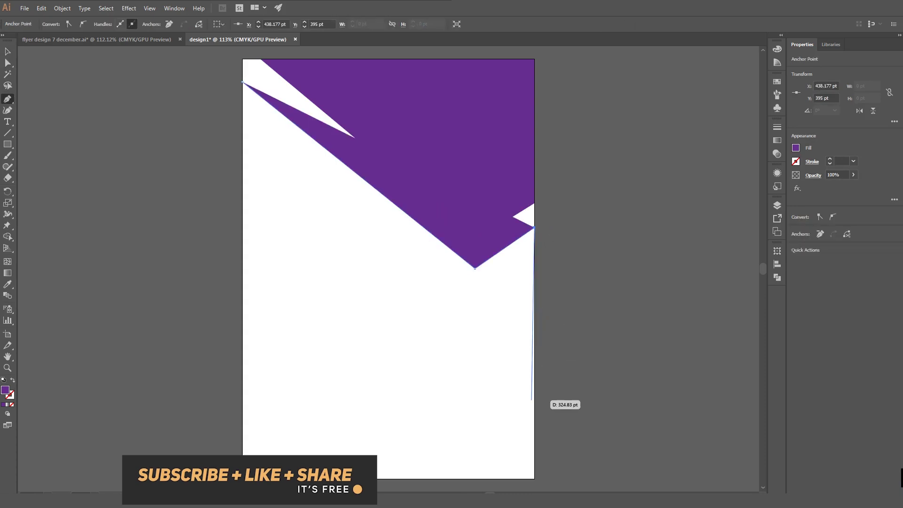
{"action": "left_click", "coordinate": [533, 418]}
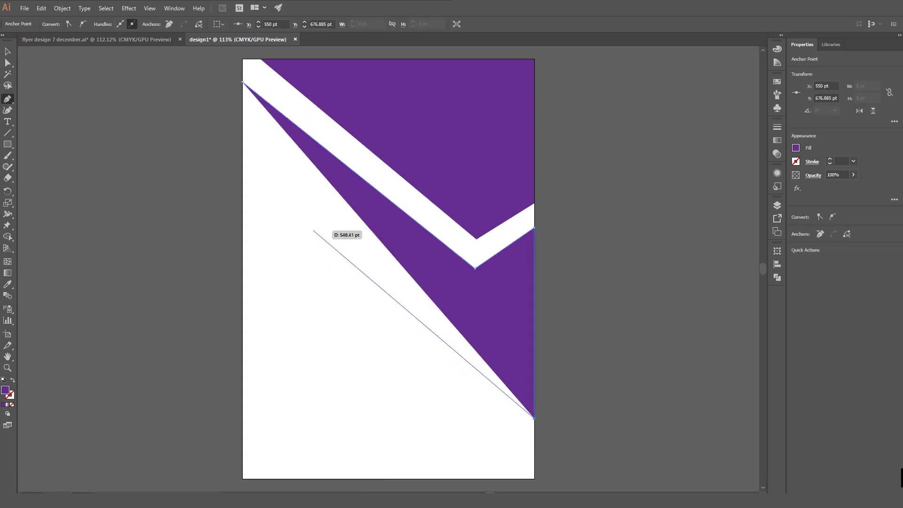
{"action": "left_click", "coordinate": [314, 226]}
{"action": "left_click", "coordinate": [242, 291]}
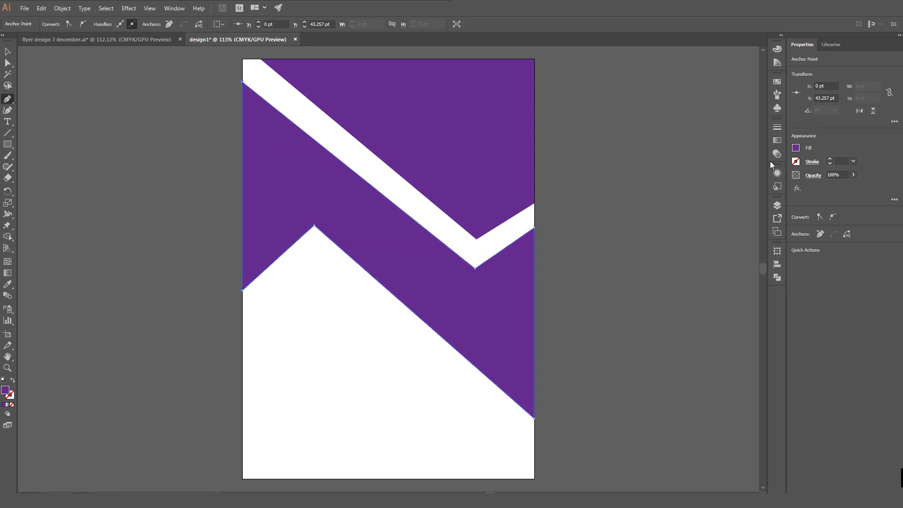
Fill the diagonal band with a linear gradient and add a colour stop at its middle
{"action": "left_click", "coordinate": [174, 9]}
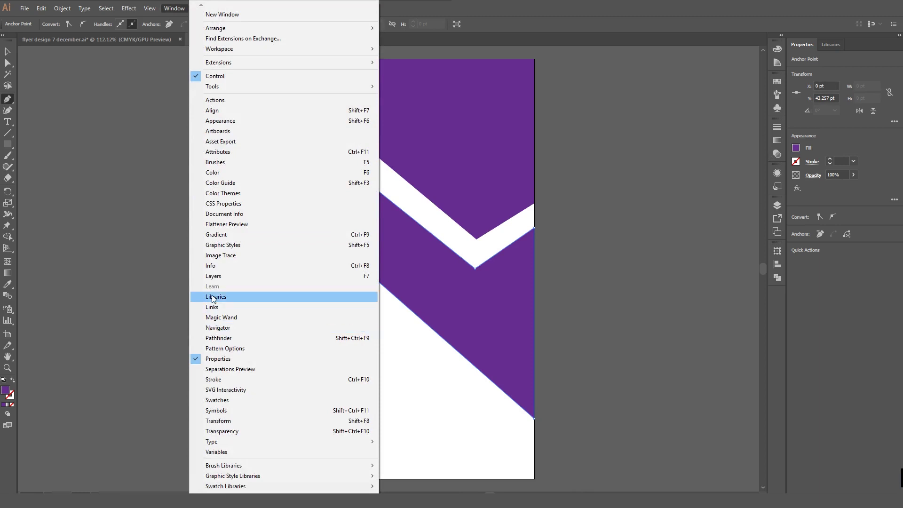
{"action": "left_click", "coordinate": [211, 236]}
{"action": "left_click", "coordinate": [661, 140]}
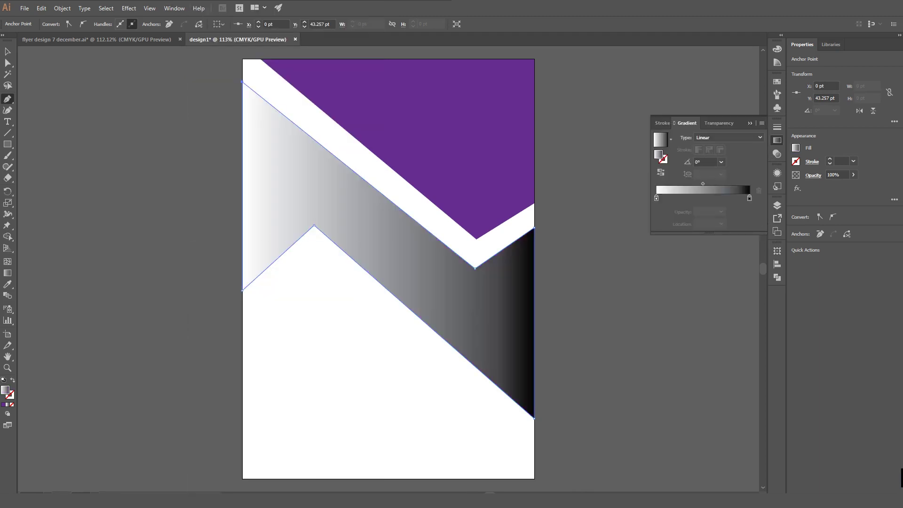
{"action": "left_click", "coordinate": [701, 195]}
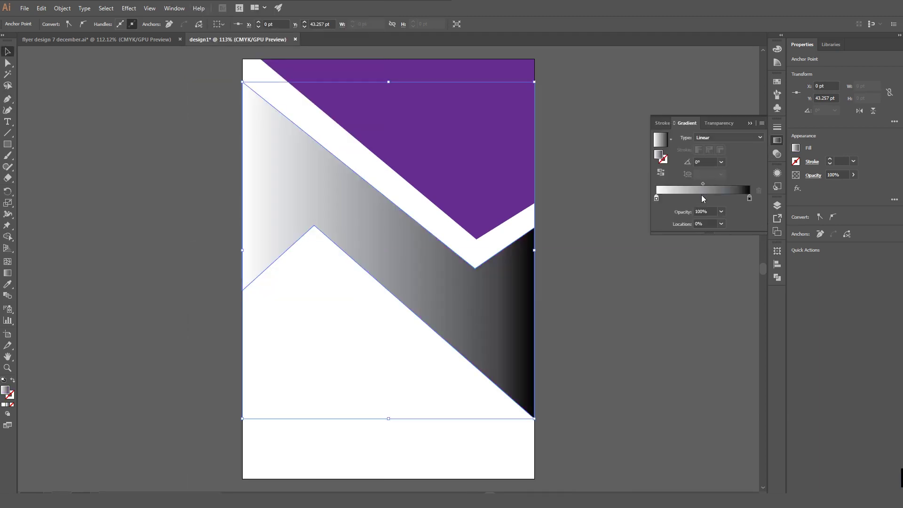
Colour the band gradient's start stop purple and its middle stop red (C=0 M=90 Y=85 K=0)
{"action": "double_click", "coordinate": [657, 198]}
{"action": "left_click", "coordinate": [707, 234]}
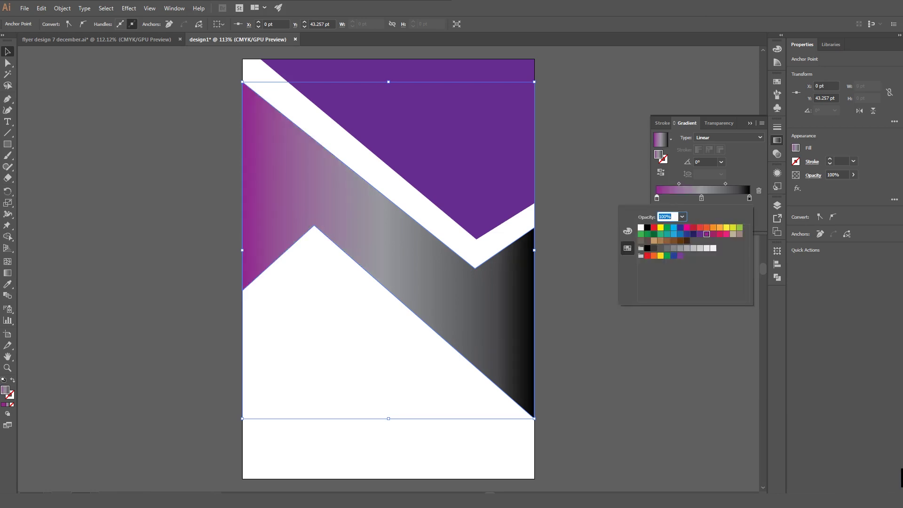
{"action": "left_click", "coordinate": [703, 199]}
{"action": "double_click", "coordinate": [704, 199]}
{"action": "left_click", "coordinate": [703, 199]}
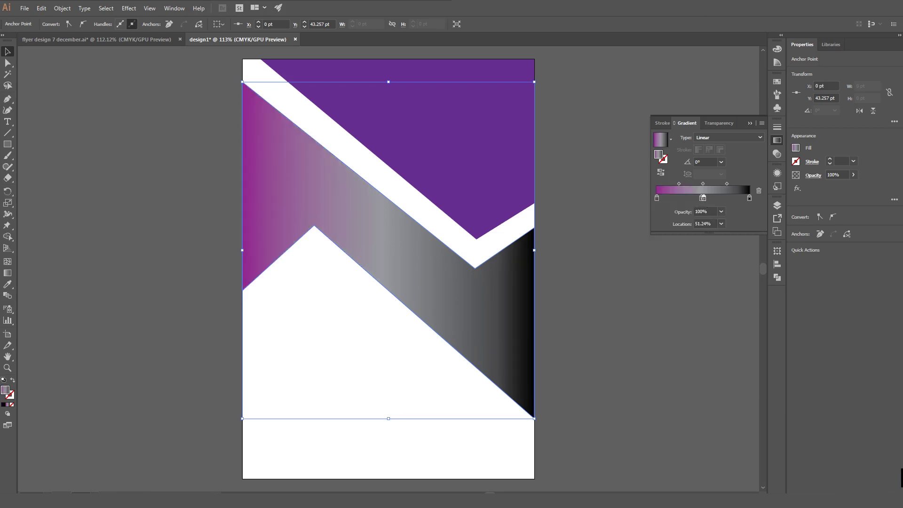
{"action": "double_click", "coordinate": [702, 198]}
{"action": "left_click", "coordinate": [707, 226]}
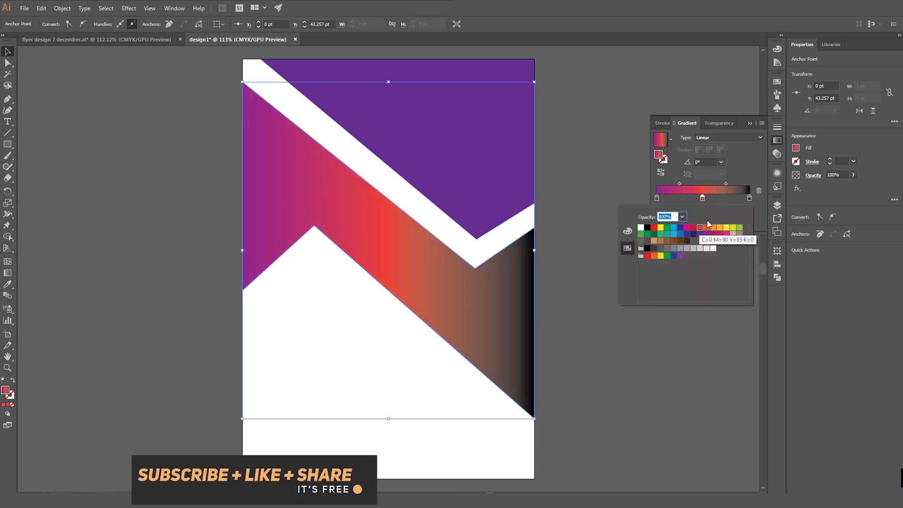
Colour the gradient's end stop with the same red and set the gradient angle to -90°
{"action": "left_click", "coordinate": [750, 198]}
{"action": "double_click", "coordinate": [749, 198]}
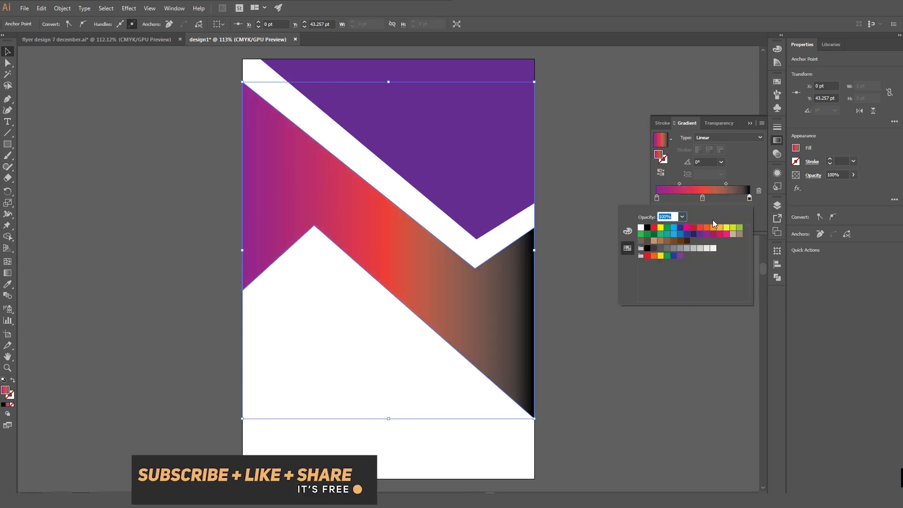
{"action": "left_click", "coordinate": [699, 228]}
{"action": "left_click", "coordinate": [721, 162]}
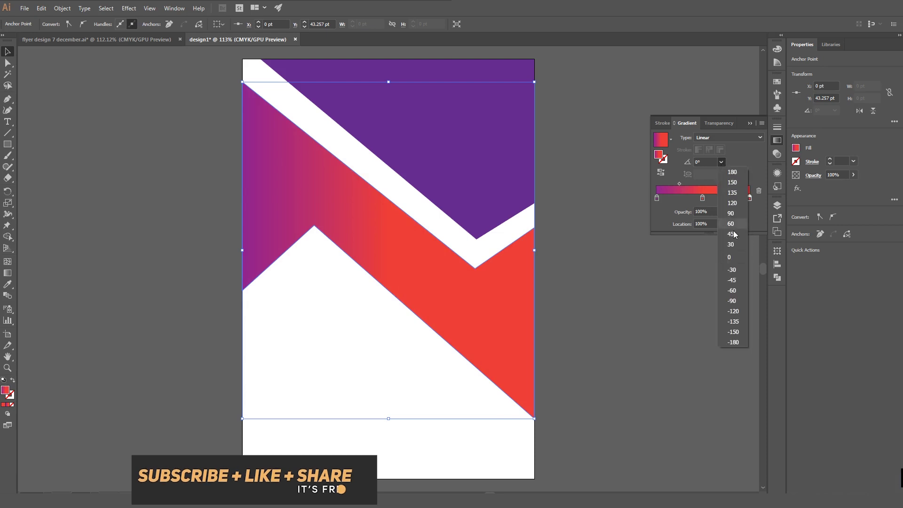
{"action": "left_click", "coordinate": [736, 300]}
{"action": "key", "text": "ctrl+shift+a"}
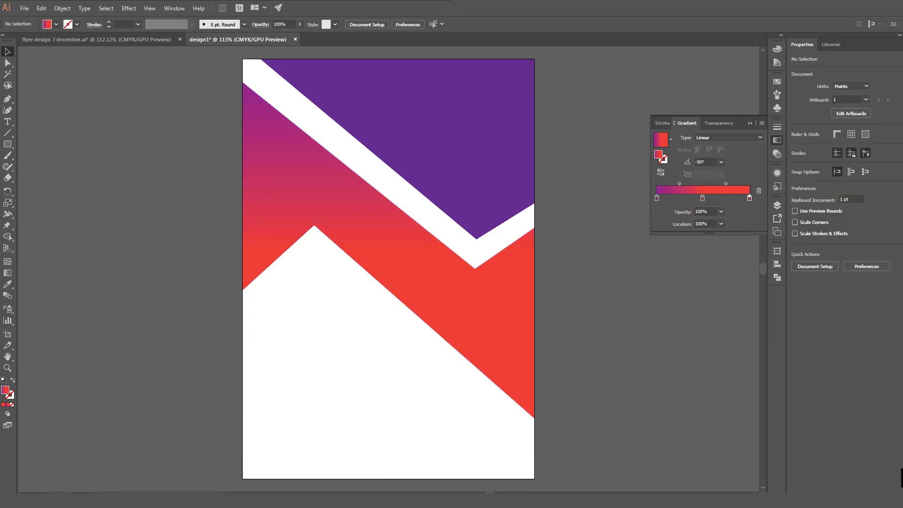
Create a 140 by 140 pt square outside the artboard and fill it with purple
{"action": "left_click", "coordinate": [7, 146]}
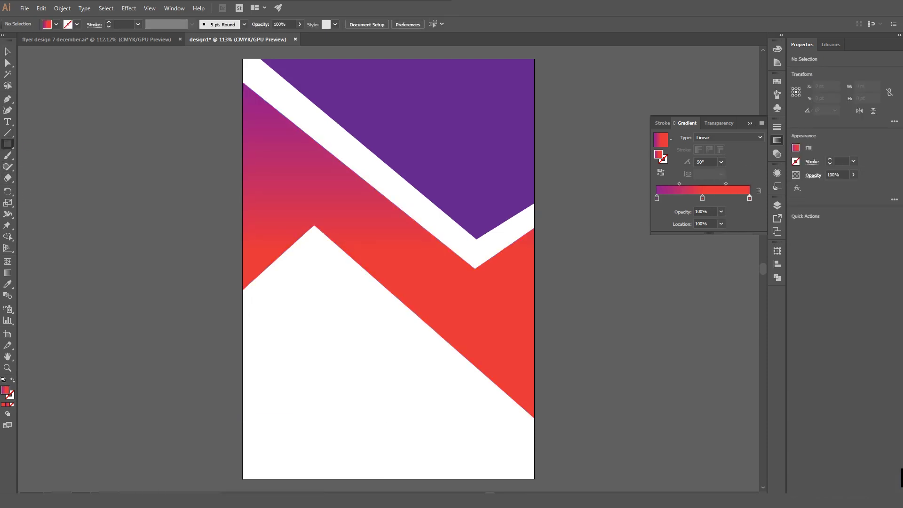
{"action": "left_click", "coordinate": [307, 250]}
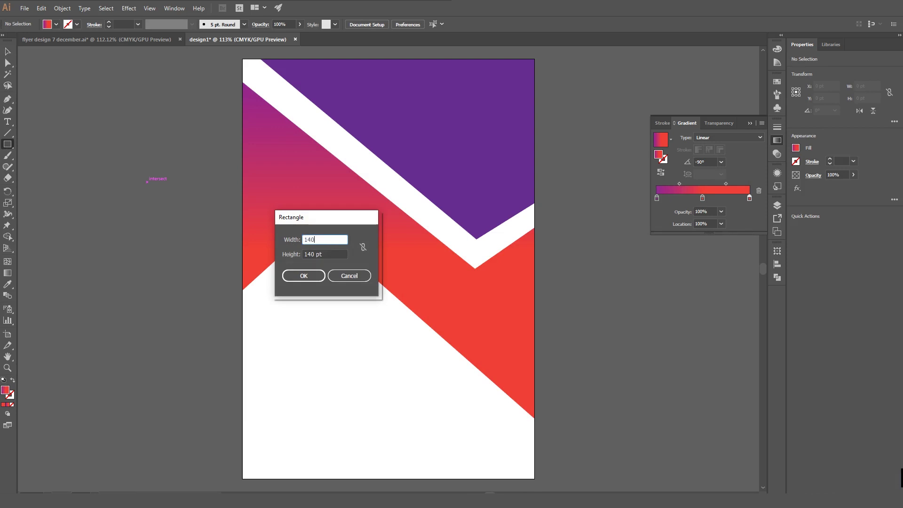
{"action": "left_click", "coordinate": [293, 280]}
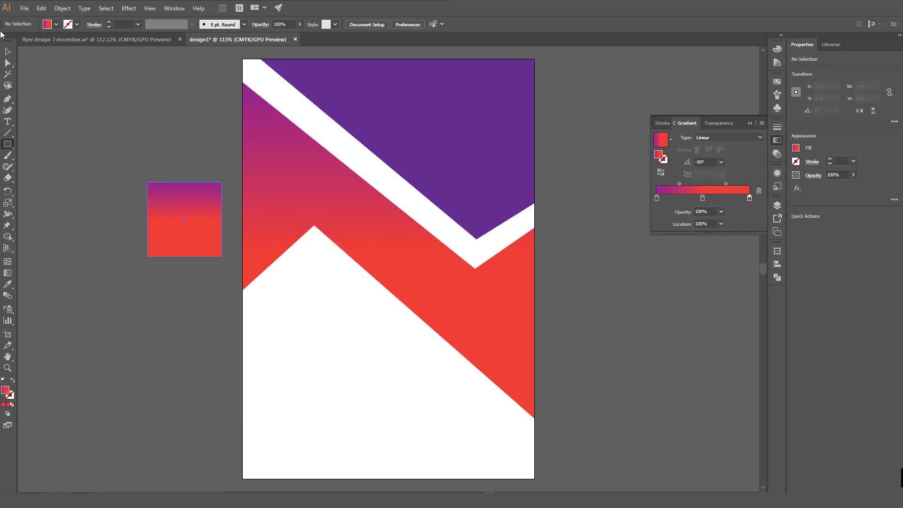
{"action": "left_click", "coordinate": [56, 24]}
{"action": "left_click", "coordinate": [92, 47]}
{"action": "key", "text": "v"}
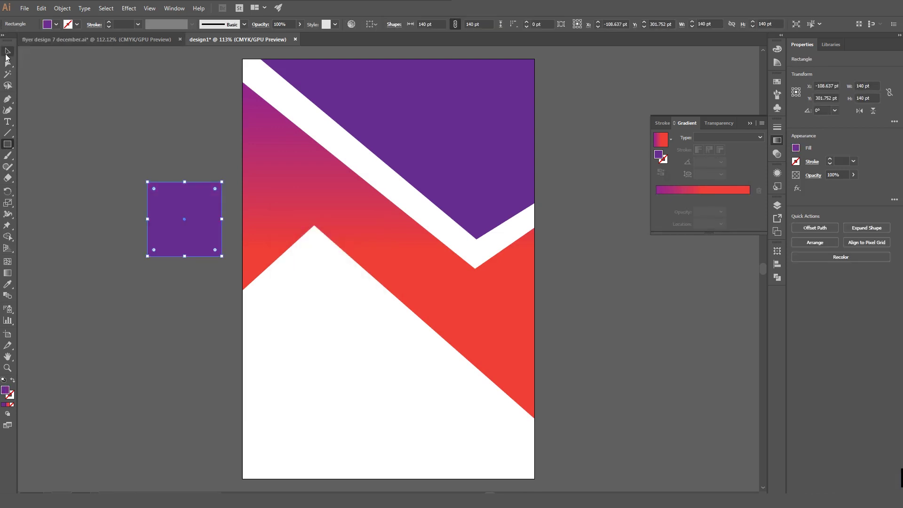
{"action": "left_click", "coordinate": [127, 150]}
Rotate the purple square 45° into a diamond and move it over the lower tip of the upper purple shape
{"action": "left_click_drag", "start_coordinate": [196, 226], "coordinate": [590, 291]}
{"action": "left_click_drag", "start_coordinate": [640, 256], "coordinate": [602, 234]}
{"action": "mouse_move", "coordinate": [628, 281]}
{"action": "left_mouse_down"}
{"action": "mouse_move", "coordinate": [543, 242]}
{"action": "mouse_move", "coordinate": [507, 248]}
{"action": "mouse_move", "coordinate": [507, 231]}
{"action": "left_mouse_up"}
Give the diamond a white 12 pt stroke and move its centre to about X 424 pt, Y 340 pt
{"action": "left_click", "coordinate": [77, 24]}
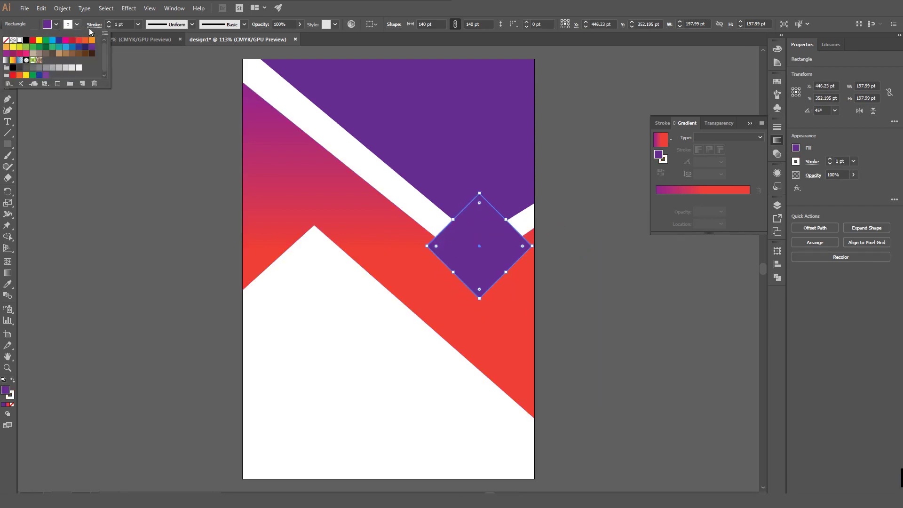
{"action": "left_click", "coordinate": [137, 25]}
{"action": "left_click", "coordinate": [138, 25]}
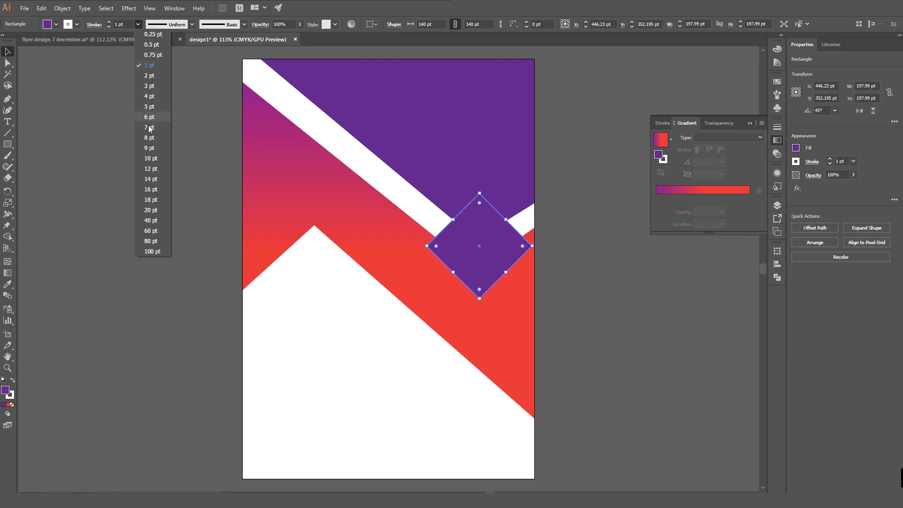
{"action": "left_click", "coordinate": [150, 168]}
{"action": "left_click_drag", "start_coordinate": [466, 239], "coordinate": [468, 240]}
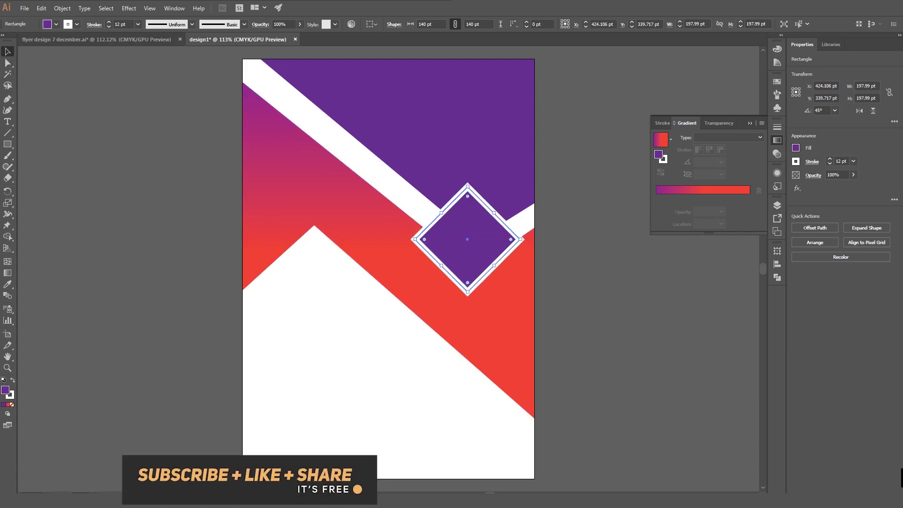
Copy the white-outlined diamond and paste the copy in front of it
{"action": "left_click", "coordinate": [579, 263]}
{"action": "left_click", "coordinate": [467, 239]}
{"action": "left_click", "coordinate": [578, 263]}
{"action": "left_click", "coordinate": [468, 240]}
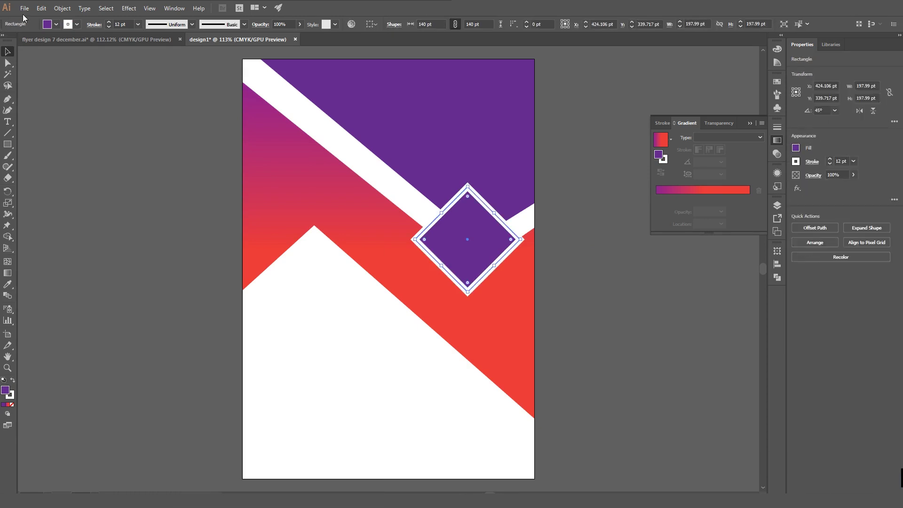
{"action": "left_click", "coordinate": [42, 8]}
{"action": "left_click", "coordinate": [56, 54]}
{"action": "left_click", "coordinate": [41, 9]}
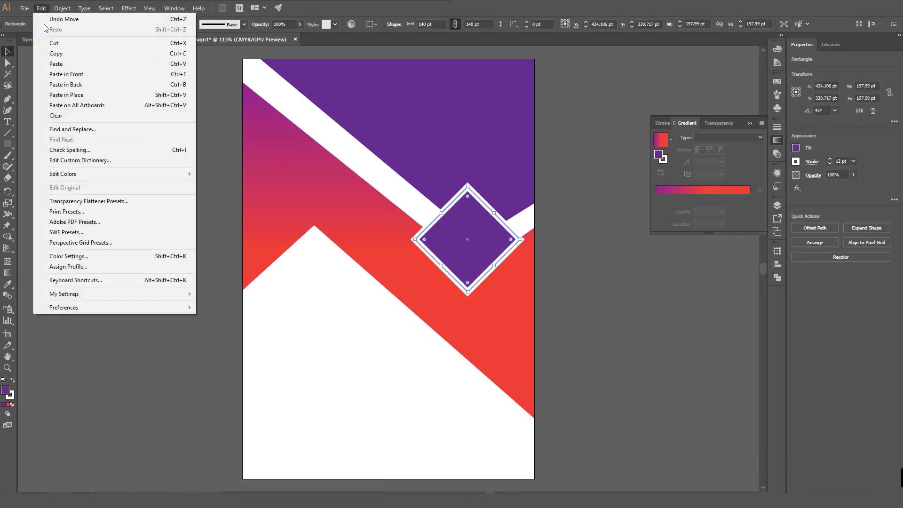
{"action": "left_click", "coordinate": [65, 74]}
Shrink the copied diamond to about 114 pt per side and place it over the gradient band's lower-left peak
{"action": "left_click_drag", "start_coordinate": [481, 234], "coordinate": [350, 339]}
{"action": "left_click_drag", "start_coordinate": [308, 337], "coordinate": [313, 240]}
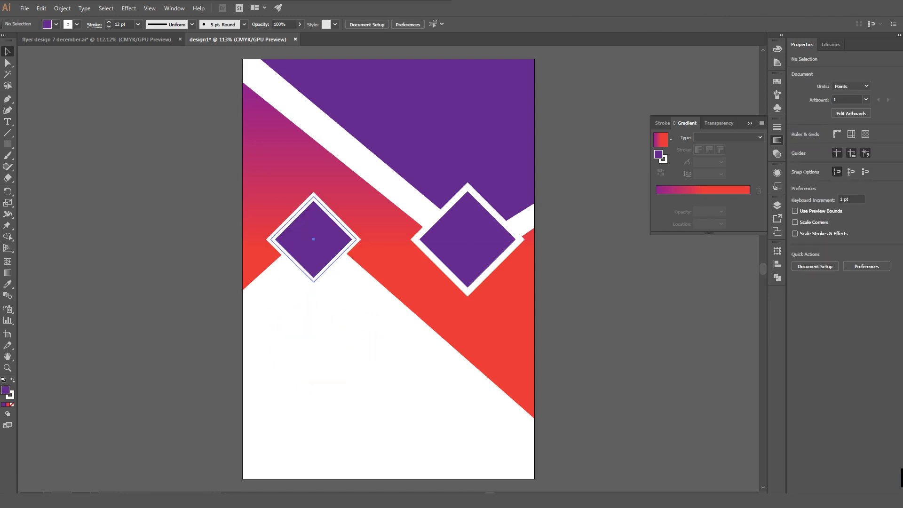
Copy the smaller diamond and paste the duplicate directly in front of it
{"action": "left_click", "coordinate": [42, 8]}
{"action": "left_click", "coordinate": [43, 54]}
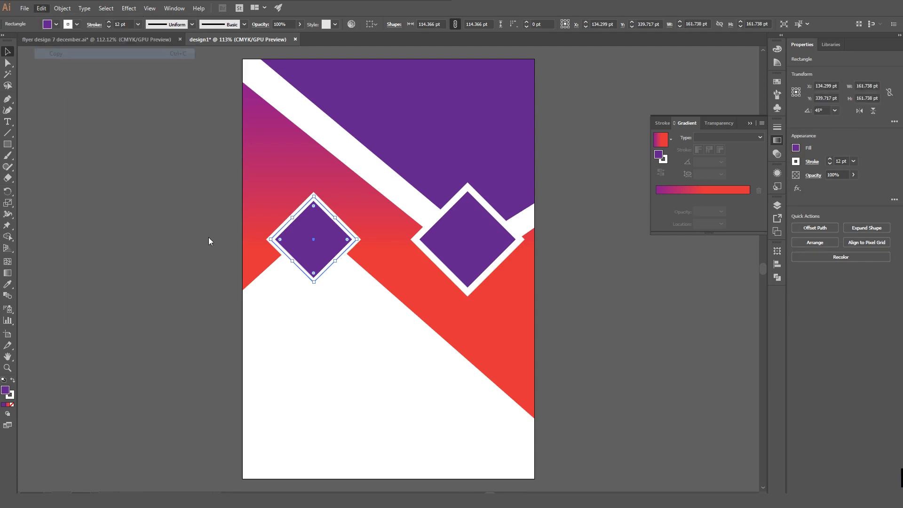
{"action": "left_click", "coordinate": [41, 8]}
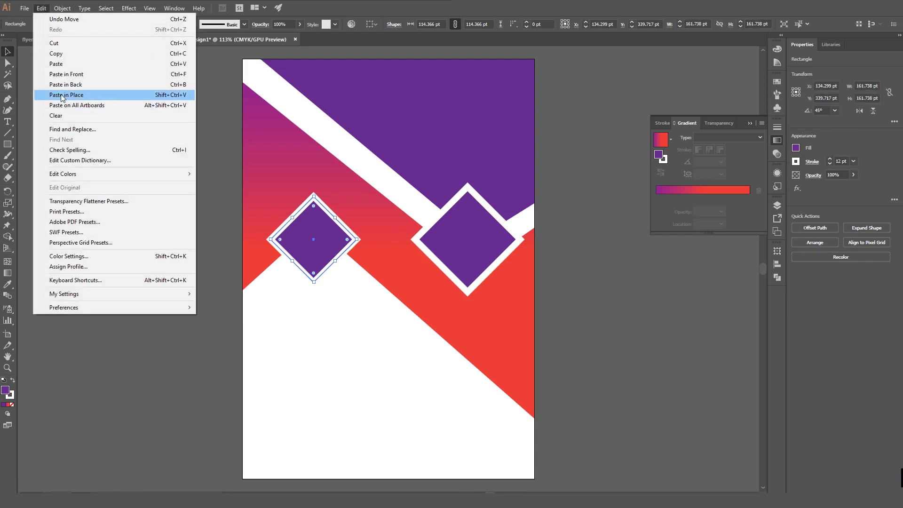
{"action": "left_click", "coordinate": [66, 76]}
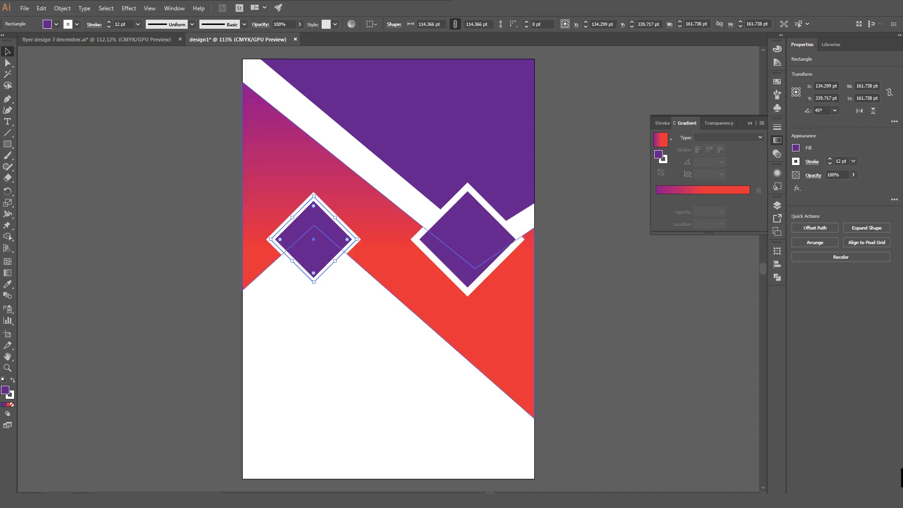
{"action": "left_click", "coordinate": [164, 94]}
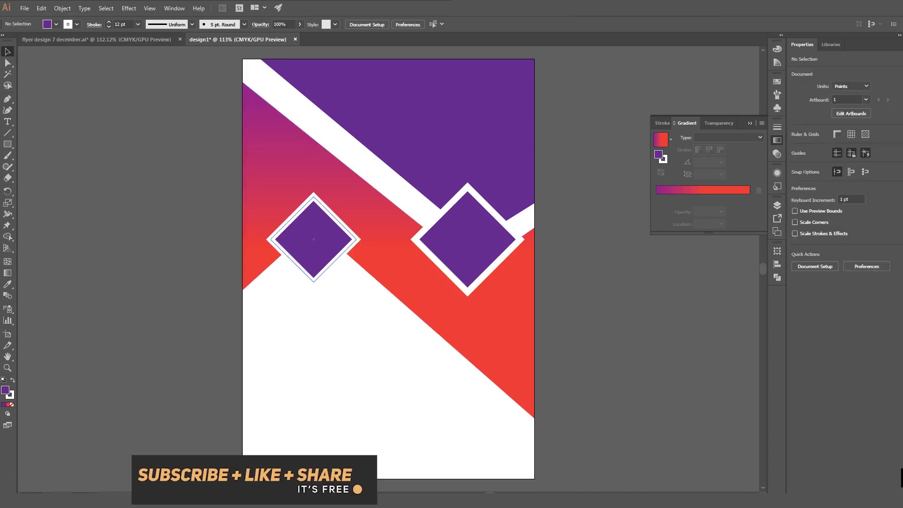
Move the front copy of the small white-outlined diamond off the artboard to its left side
{"action": "left_click_drag", "start_coordinate": [328, 254], "coordinate": [151, 233]}
{"action": "left_click", "coordinate": [214, 264]}
{"action": "left_click", "coordinate": [314, 239]}
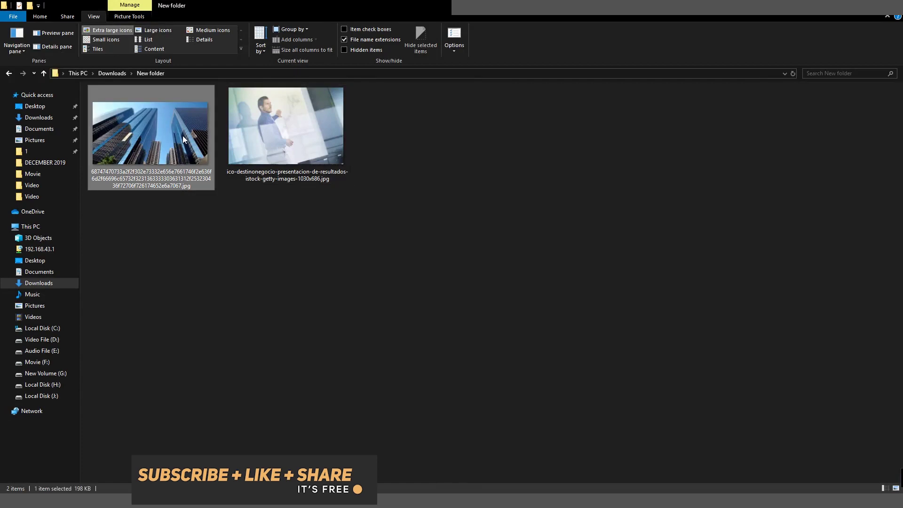
Place the skyscraper photo from the Downloads folder's New folder into the flyer and send it to the back
{"action": "left_click_drag", "start_coordinate": [183, 135], "coordinate": [521, 183]}
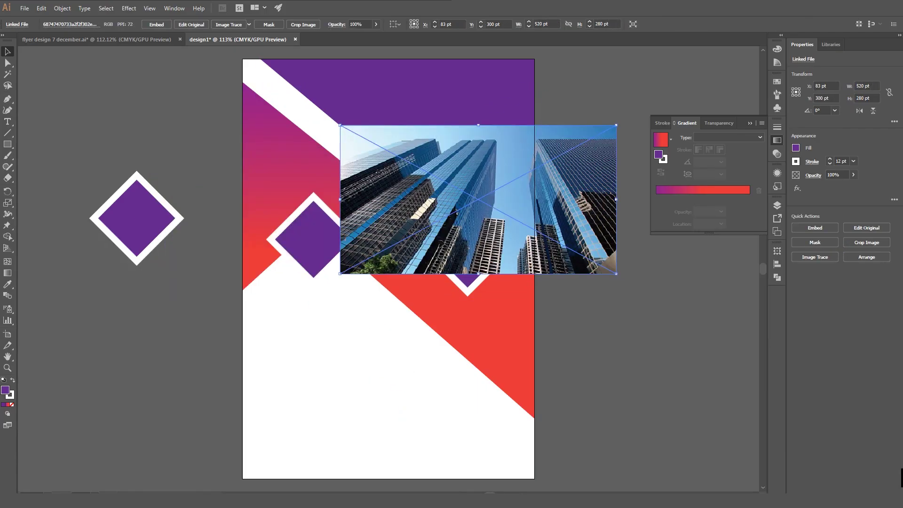
{"action": "right_click", "coordinate": [541, 159]}
{"action": "mouse_move", "coordinate": [588, 237]}
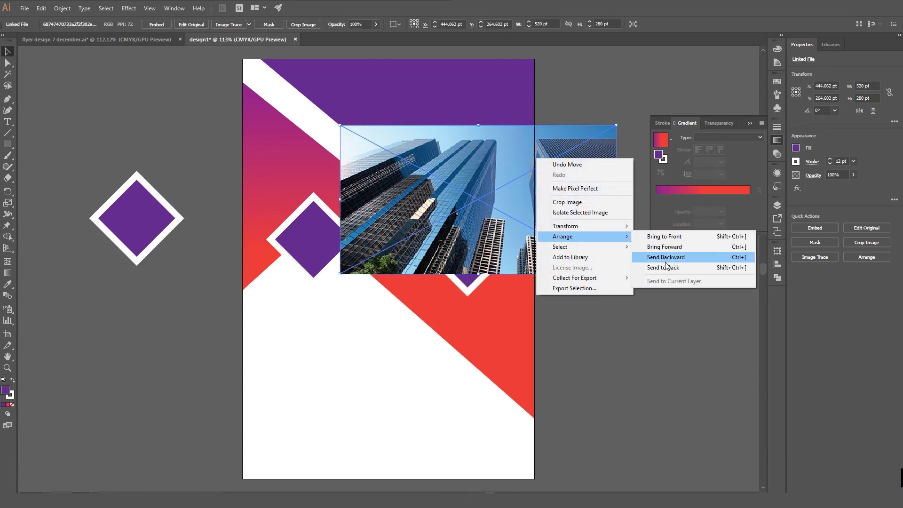
{"action": "left_click", "coordinate": [661, 277]}
Enlarge the skyscraper photo to about 856 by 461 pt and position it behind the upper purple shape
{"action": "left_click_drag", "start_coordinate": [582, 175], "coordinate": [501, 106]}
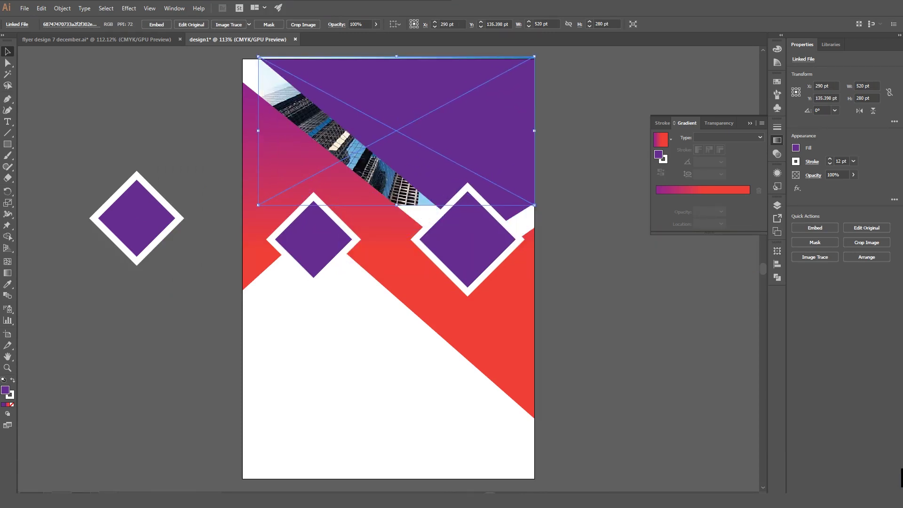
{"action": "left_click_drag", "start_coordinate": [534, 205], "coordinate": [719, 339]}
{"action": "left_click_drag", "start_coordinate": [605, 193], "coordinate": [538, 185]}
Make a clipping mask that fits the skyscraper photo inside the upper purple shape
{"action": "left_click", "coordinate": [503, 160]}
{"action": "left_click", "coordinate": [583, 144], "text": "shift"}
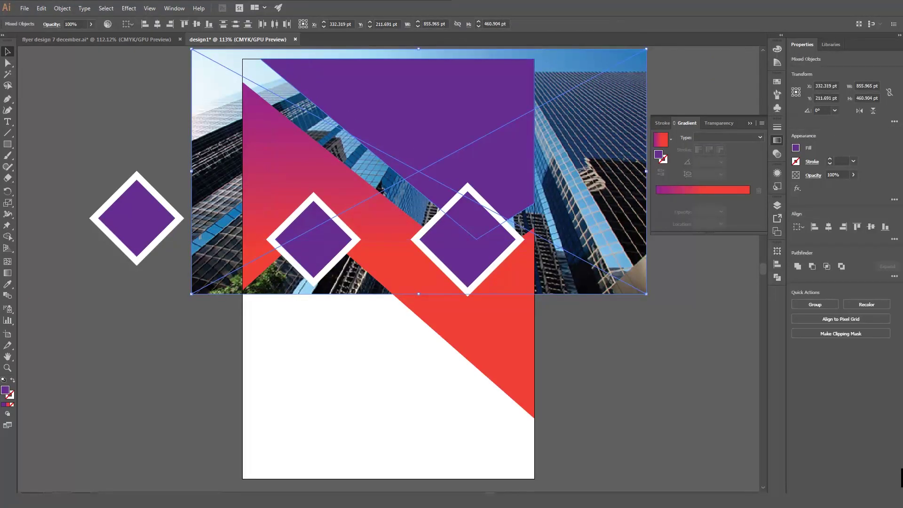
{"action": "right_click", "coordinate": [586, 144]}
{"action": "left_click", "coordinate": [607, 212]}
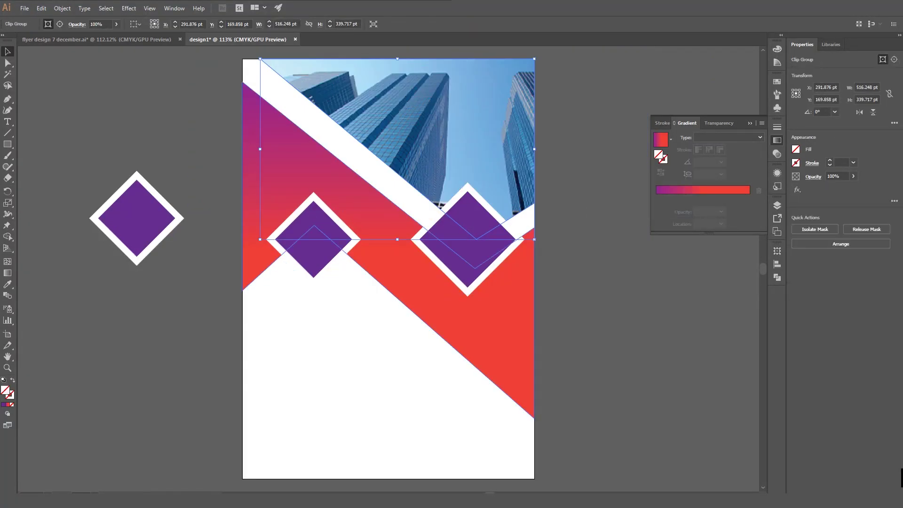
{"action": "left_click", "coordinate": [210, 221]}
Place the photo of the presenting businessman from the image folder over the flyer's lower-left area
{"action": "key", "text": "alt+Tab"}
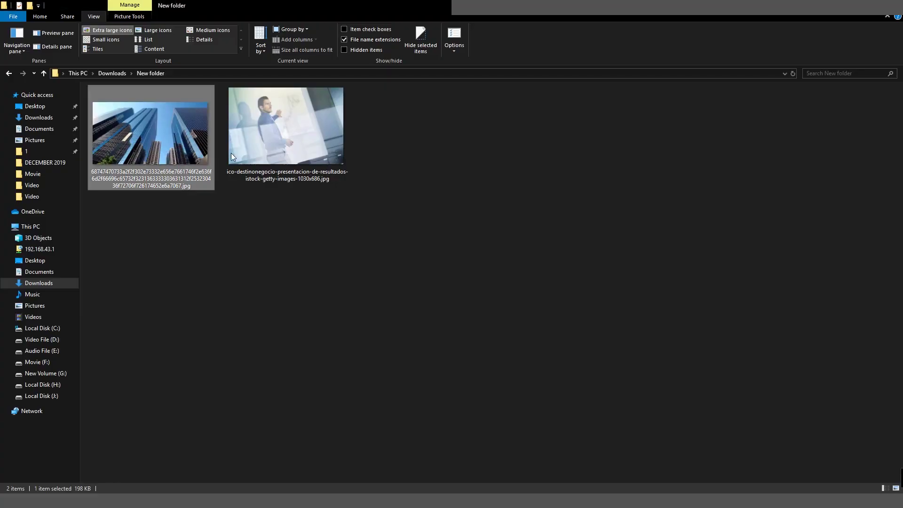
{"action": "left_click_drag", "start_coordinate": [289, 128], "coordinate": [346, 391]}
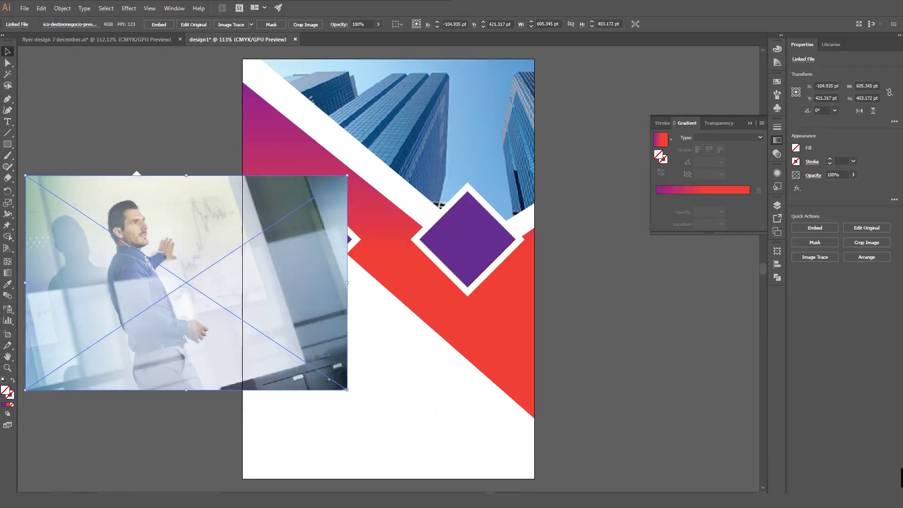
{"action": "left_click_drag", "start_coordinate": [170, 284], "coordinate": [273, 348]}
Move the small diamond from the gradient band's peak onto the businessman photo and bring it to the front
{"action": "left_click_drag", "start_coordinate": [315, 225], "coordinate": [246, 285]}
{"action": "right_click", "coordinate": [225, 204]}
{"action": "mouse_move", "coordinate": [263, 350]}
{"action": "left_click", "coordinate": [347, 351]}
Shrink the businessman photo to about 417 by 278 pt and position the man's head and shoulders behind the diamond
{"action": "left_click", "coordinate": [304, 313]}
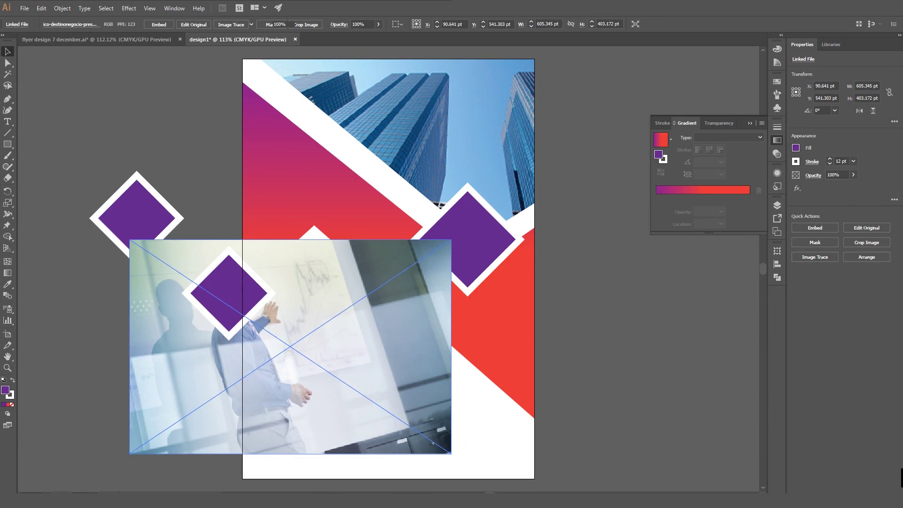
{"action": "left_click_drag", "start_coordinate": [451, 453], "coordinate": [407, 425]}
{"action": "left_click_drag", "start_coordinate": [301, 324], "coordinate": [305, 320]}
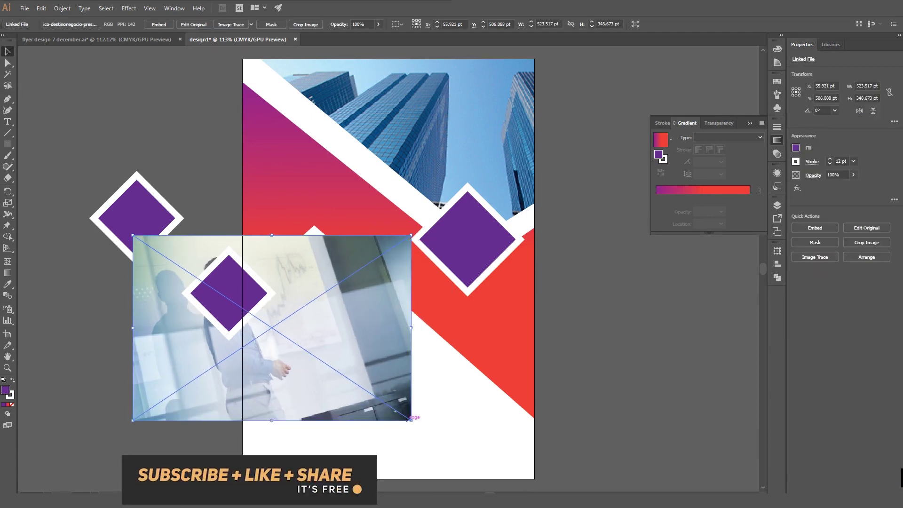
{"action": "left_click_drag", "start_coordinate": [411, 420], "coordinate": [355, 383]}
{"action": "left_click_drag", "start_coordinate": [292, 319], "coordinate": [319, 339]}
{"action": "left_click_drag", "start_coordinate": [214, 257], "coordinate": [214, 250]}
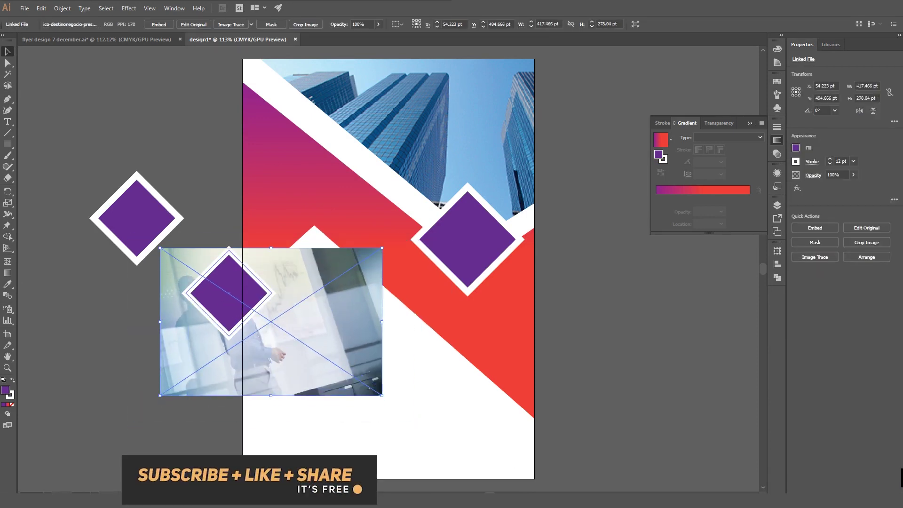
Clip the businessman photo to the diamond and move the clipped image back over the gradient band's lower-left peak
{"action": "left_click", "coordinate": [232, 280], "text": "shift"}
{"action": "right_click", "coordinate": [233, 278]}
{"action": "left_click", "coordinate": [264, 346]}
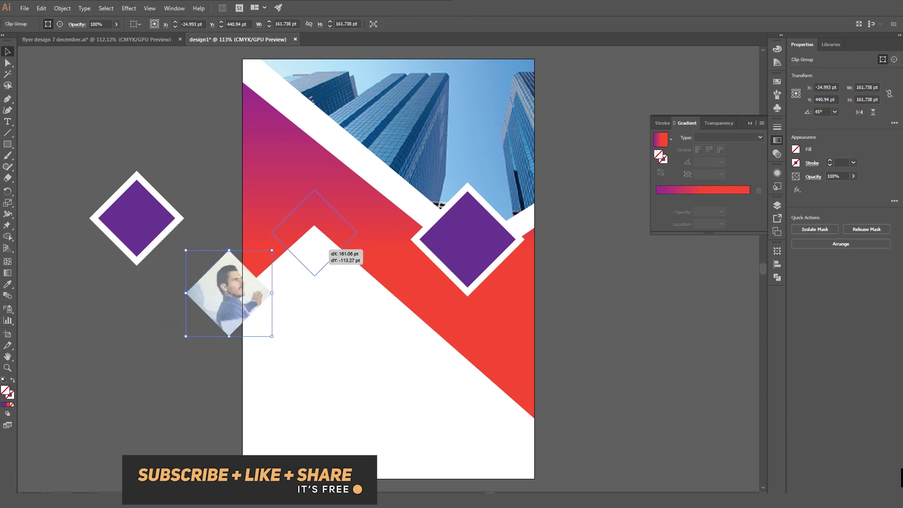
{"action": "left_click_drag", "start_coordinate": [321, 242], "coordinate": [319, 243]}
Place the spare white-outlined diamond around the clipped businessman photo as its frame, centred at about X 133 pt, Y 330 pt
{"action": "left_click", "coordinate": [212, 226]}
{"action": "left_click_drag", "start_coordinate": [141, 208], "coordinate": [317, 223]}
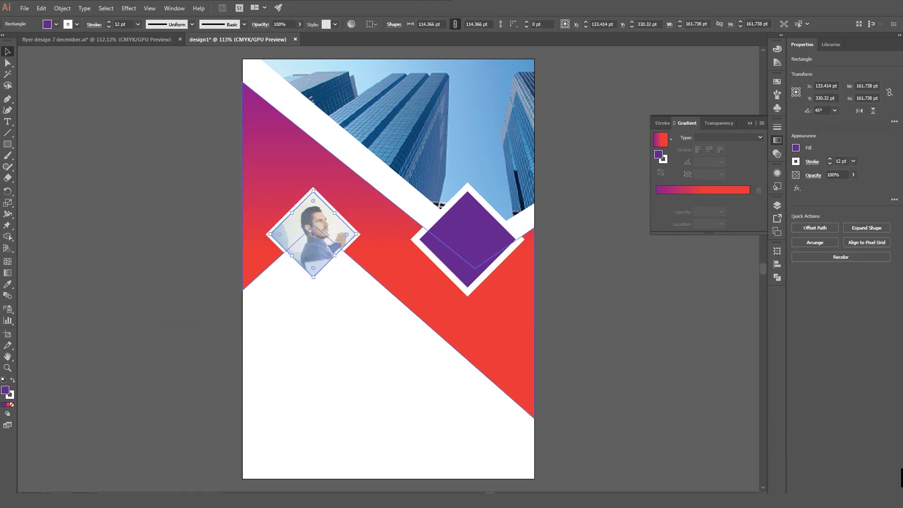
{"action": "left_click", "coordinate": [214, 227]}
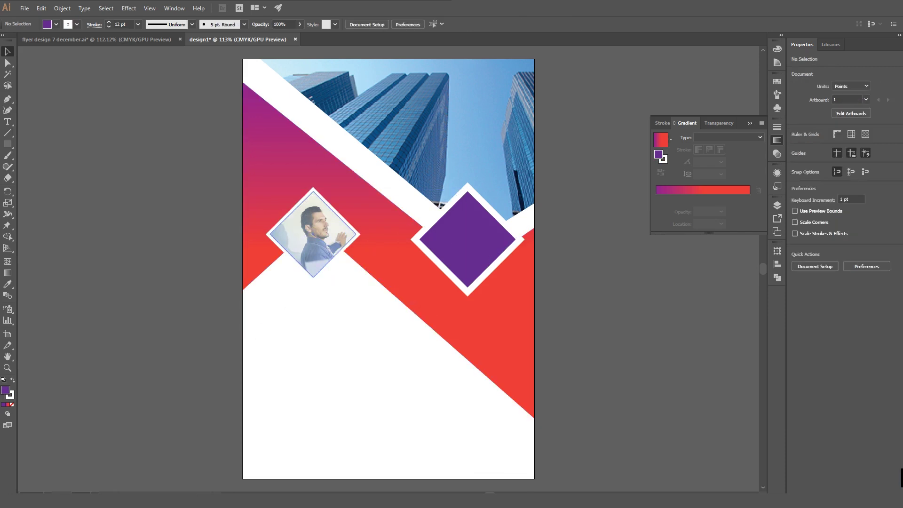
{"action": "left_click", "coordinate": [354, 235]}
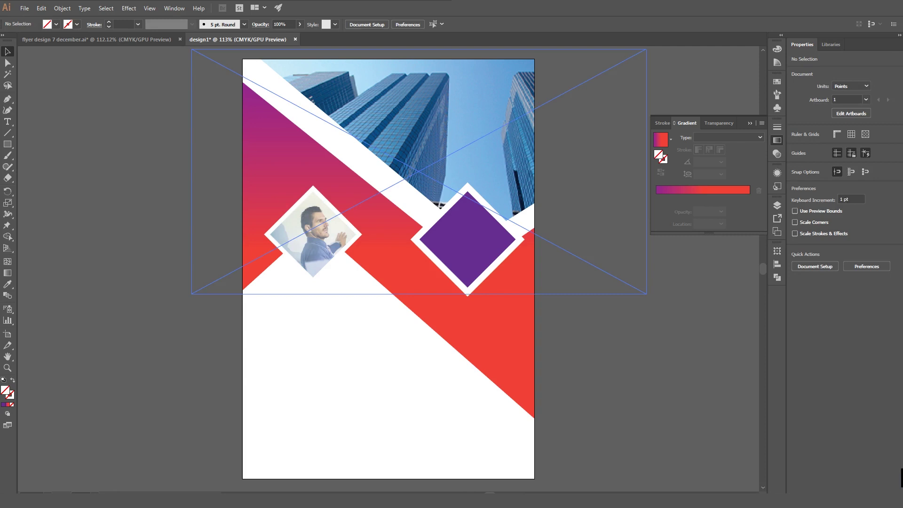
Apply a Multiply drop shadow with 50% opacity, 5 pt X and Y offsets and 7 pt blur to the clipped skyscraper photo
{"action": "left_click", "coordinate": [369, 118]}
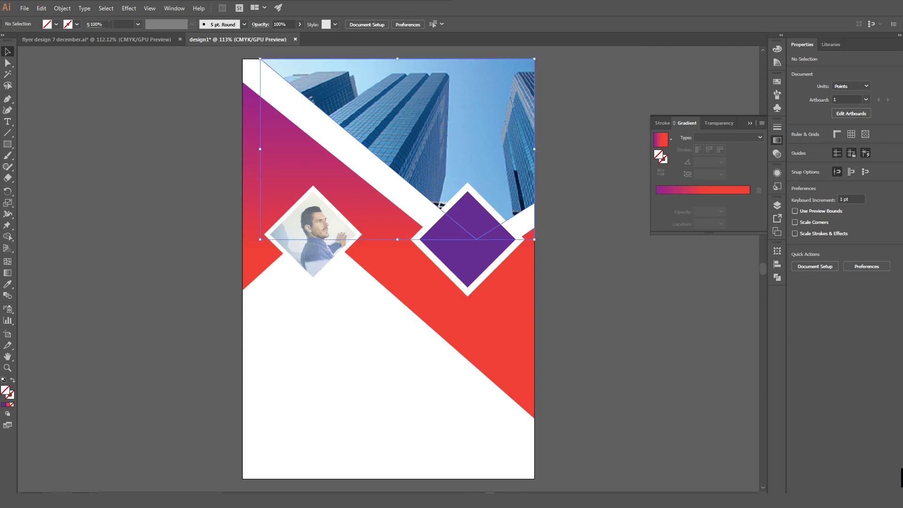
{"action": "left_click", "coordinate": [130, 9]}
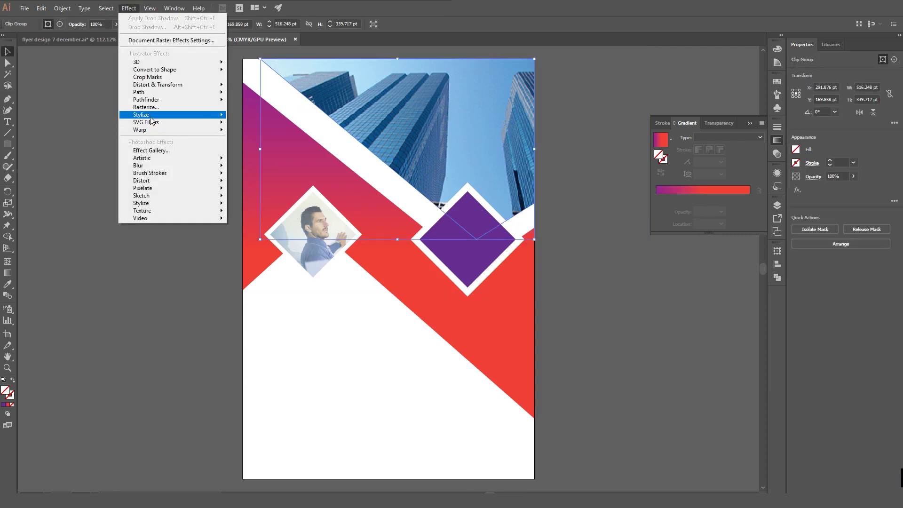
{"action": "mouse_move", "coordinate": [159, 117]}
{"action": "left_click", "coordinate": [259, 118]}
{"action": "left_click_drag", "start_coordinate": [557, 278], "coordinate": [387, 152]}
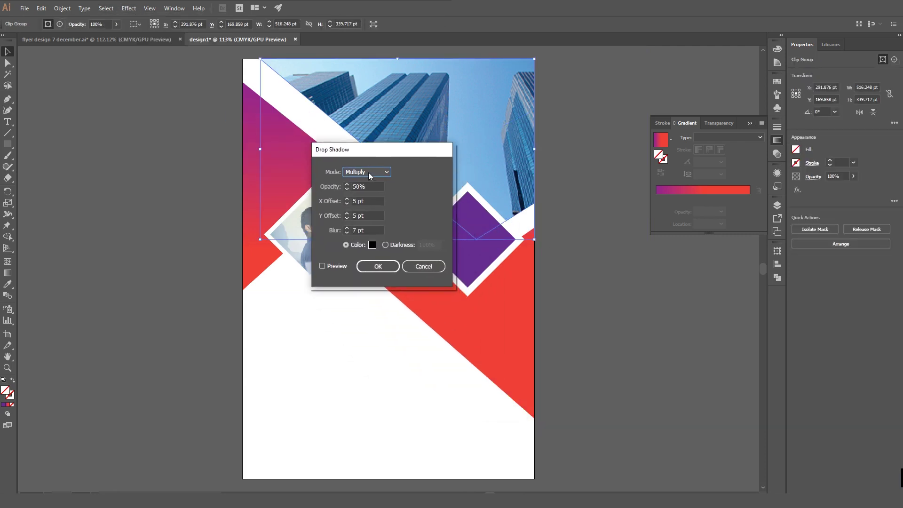
{"action": "left_click", "coordinate": [369, 186]}
{"action": "left_click_drag", "start_coordinate": [368, 216], "coordinate": [343, 216]}
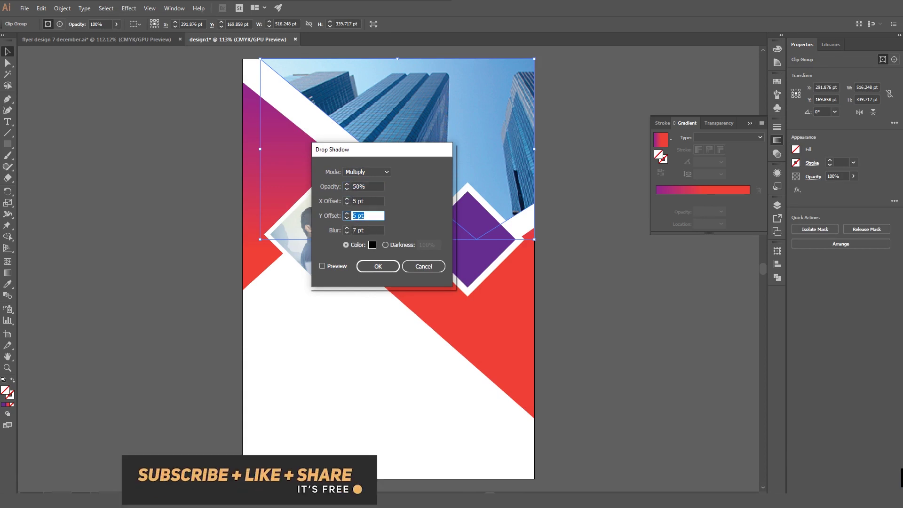
{"action": "left_click", "coordinate": [337, 267]}
{"action": "left_click", "coordinate": [373, 266]}
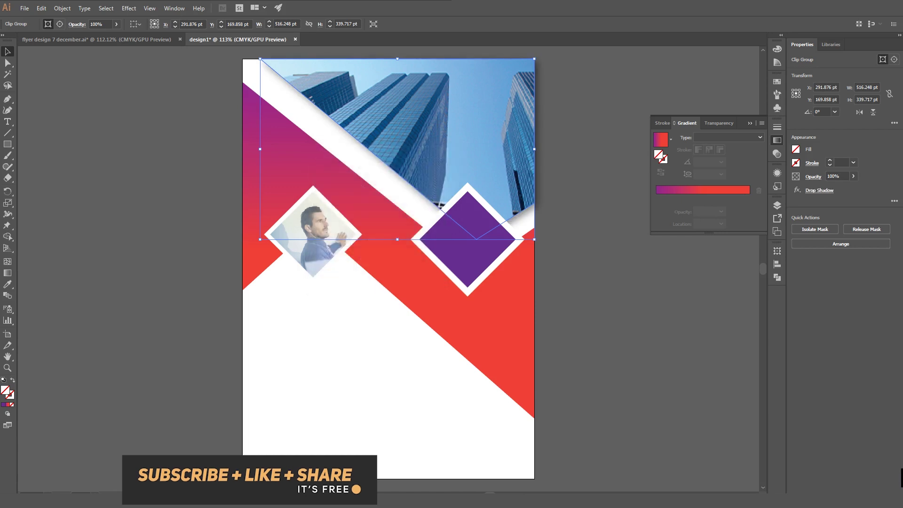
{"action": "left_click", "coordinate": [308, 301]}
Apply a Multiply drop shadow with 50% opacity, 5 pt offsets and 7 pt blur to the purple-to-red gradient band
{"action": "left_click", "coordinate": [269, 197]}
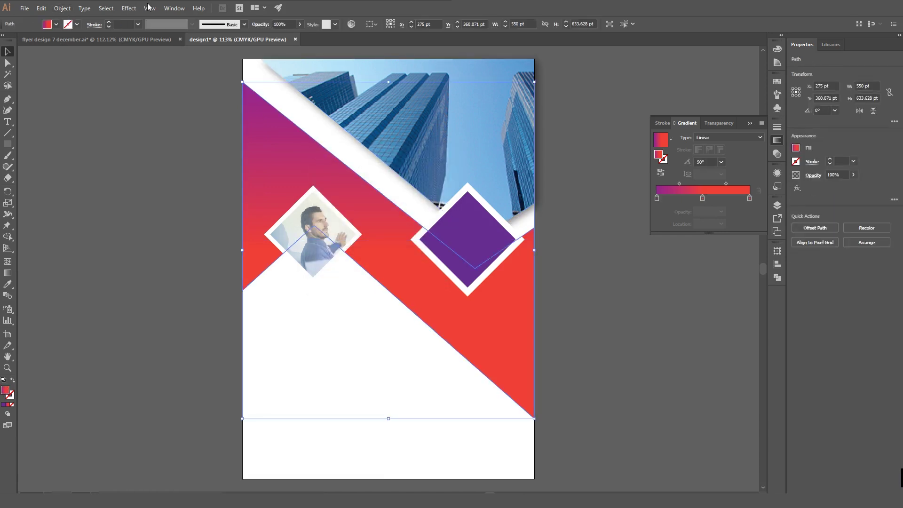
{"action": "left_click", "coordinate": [129, 8]}
{"action": "mouse_move", "coordinate": [149, 117]}
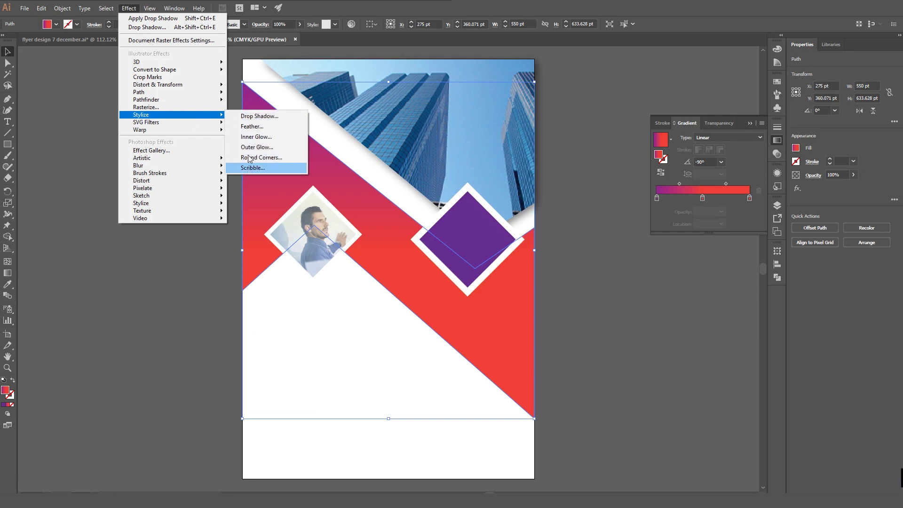
{"action": "left_click", "coordinate": [254, 116]}
{"action": "left_click_drag", "start_coordinate": [373, 153], "coordinate": [512, 259]}
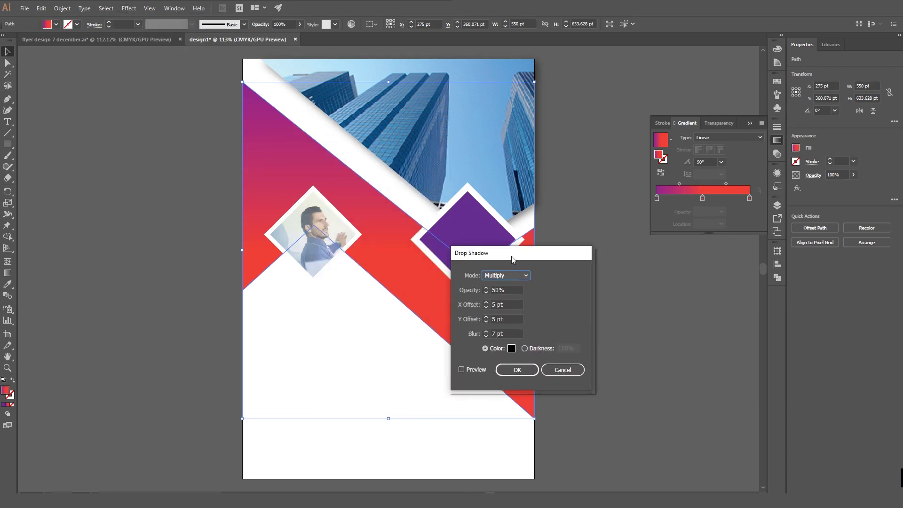
{"action": "left_click", "coordinate": [517, 369]}
{"action": "left_click", "coordinate": [111, 268]}
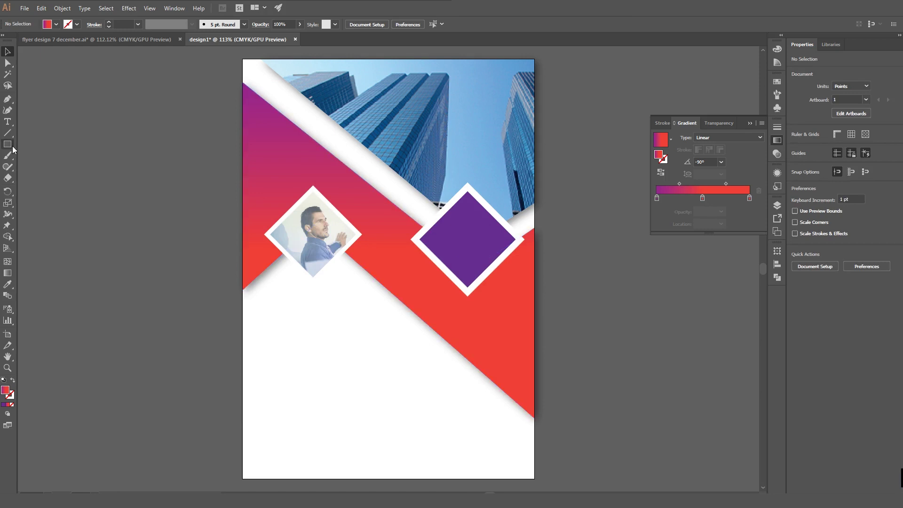
Add the text "It's Need" in the white area below the portrait diamond and size it to 48 pt
{"action": "left_click", "coordinate": [8, 121]}
{"action": "left_click", "coordinate": [281, 317]}
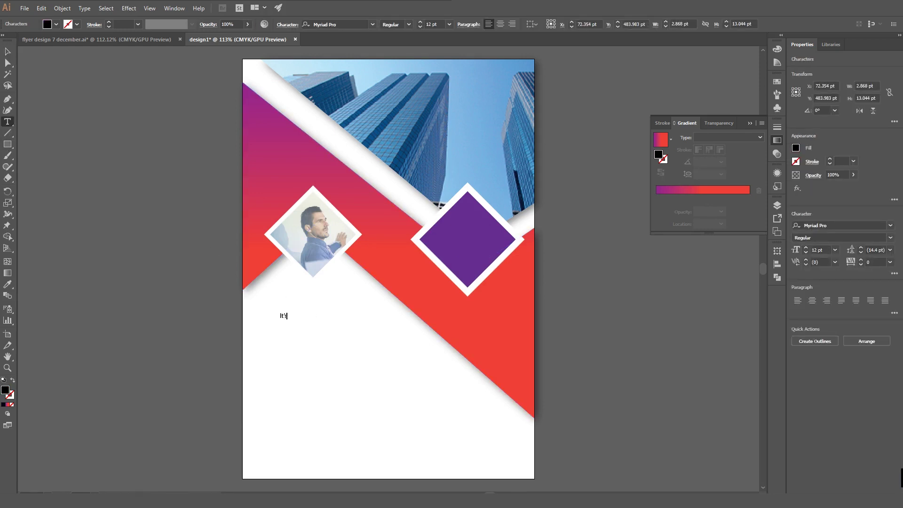
{"action": "type", "text": "It's Need"}
{"action": "left_click", "coordinate": [7, 54]}
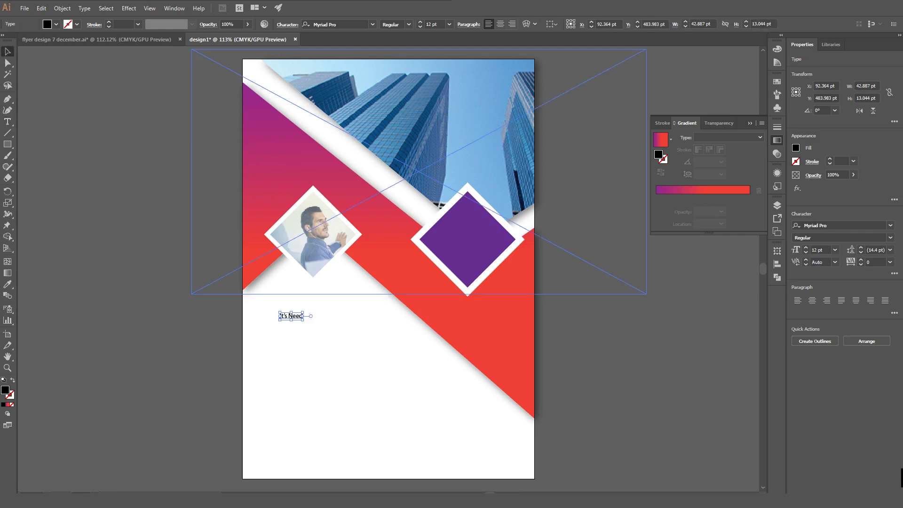
{"action": "left_click", "coordinate": [449, 24]}
{"action": "left_click", "coordinate": [459, 171]}
{"action": "left_click_drag", "start_coordinate": [325, 311], "coordinate": [326, 313]}
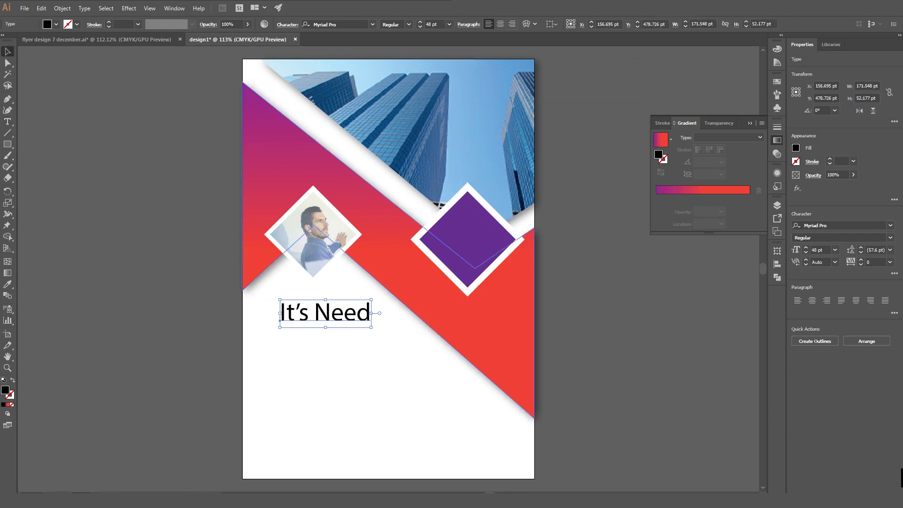
Set the "It's Need" text in Helvetica Neue LT Std 77 Bold Condensed at 36 pt
{"action": "left_click", "coordinate": [341, 25]}
{"action": "type", "text": "helvi"}
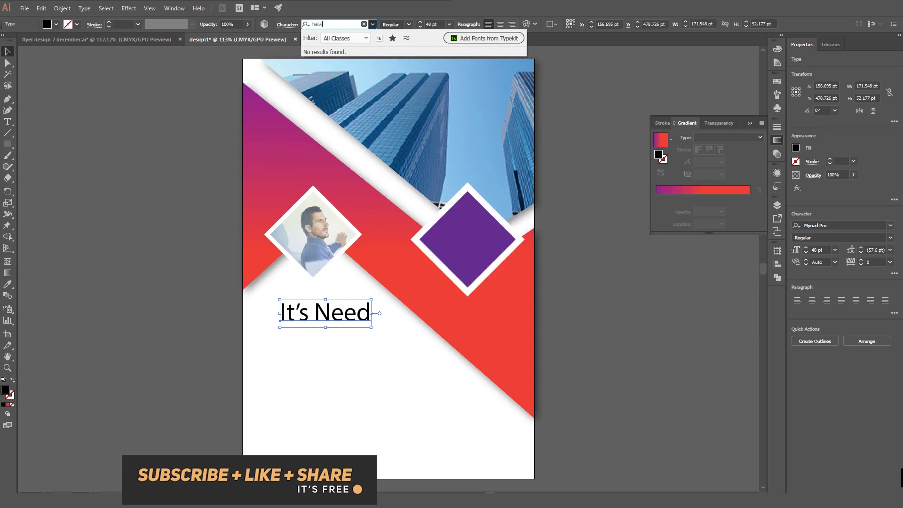
{"action": "key", "text": "BackSpace"}
{"action": "left_click", "coordinate": [382, 171]}
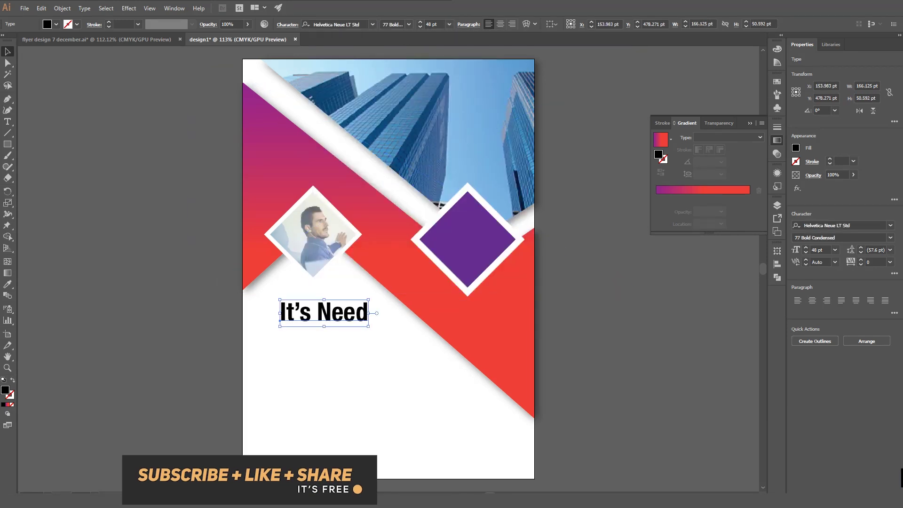
{"action": "left_click", "coordinate": [449, 24]}
{"action": "left_click", "coordinate": [459, 159]}
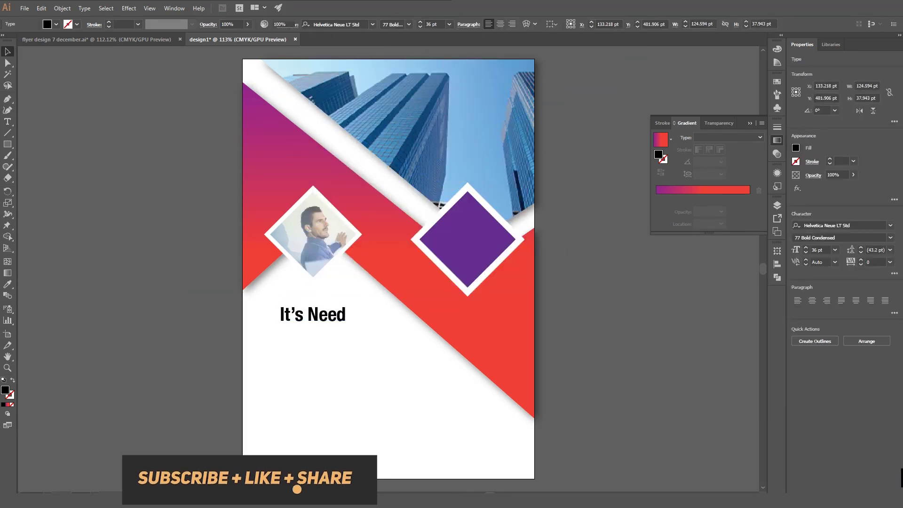
{"action": "left_click", "coordinate": [376, 329]}
Add a "Lorem ipsum" placeholder line directly below "It's Need" and align both lines at their left edges
{"action": "left_click", "coordinate": [7, 122]}
{"action": "left_click", "coordinate": [282, 336]}
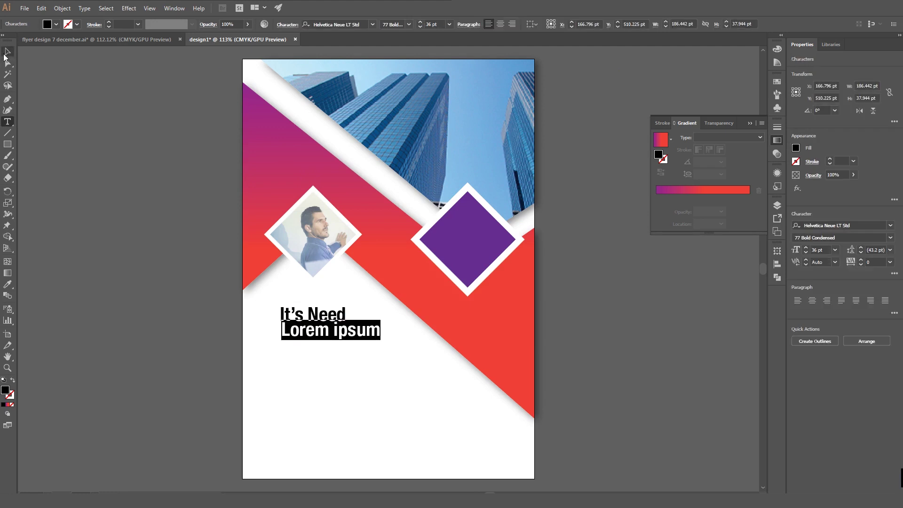
{"action": "left_click", "coordinate": [5, 54]}
{"action": "left_click_drag", "start_coordinate": [312, 330], "coordinate": [305, 343]}
{"action": "left_click_drag", "start_coordinate": [306, 344], "coordinate": [305, 336]}
{"action": "left_click_drag", "start_coordinate": [311, 314], "coordinate": [305, 315]}
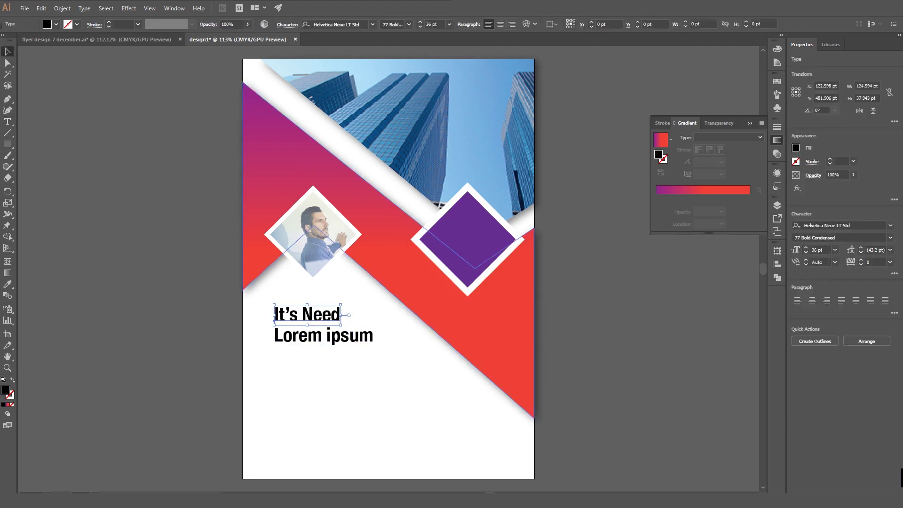
Change the fill colour of the "It's Need" text to golden yellow
{"action": "left_click", "coordinate": [54, 24]}
{"action": "left_click", "coordinate": [54, 24]}
{"action": "double_click", "coordinate": [5, 389]}
{"action": "left_click_drag", "start_coordinate": [760, 287], "coordinate": [517, 218]}
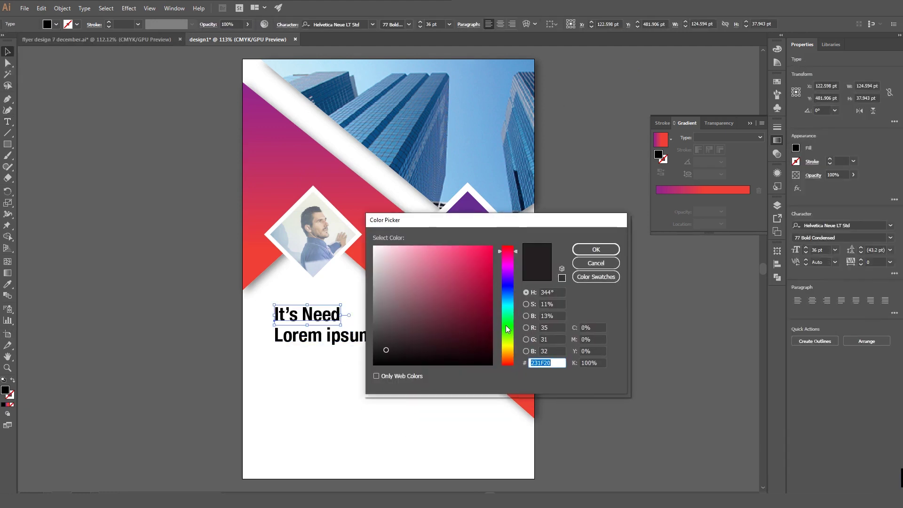
{"action": "left_click_drag", "start_coordinate": [508, 329], "coordinate": [512, 351]}
{"action": "left_click_drag", "start_coordinate": [489, 250], "coordinate": [492, 269]}
{"action": "left_click", "coordinate": [596, 250]}
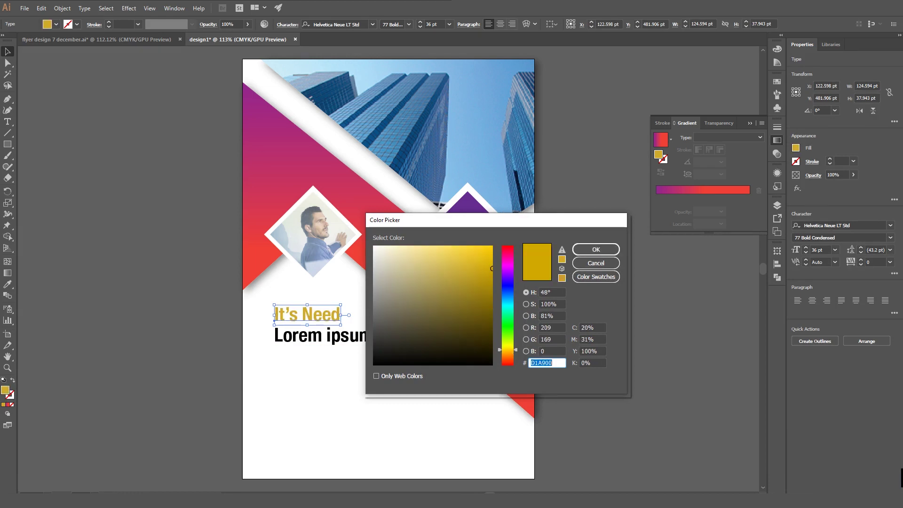
{"action": "left_click", "coordinate": [594, 251]}
{"action": "left_click", "coordinate": [327, 393]}
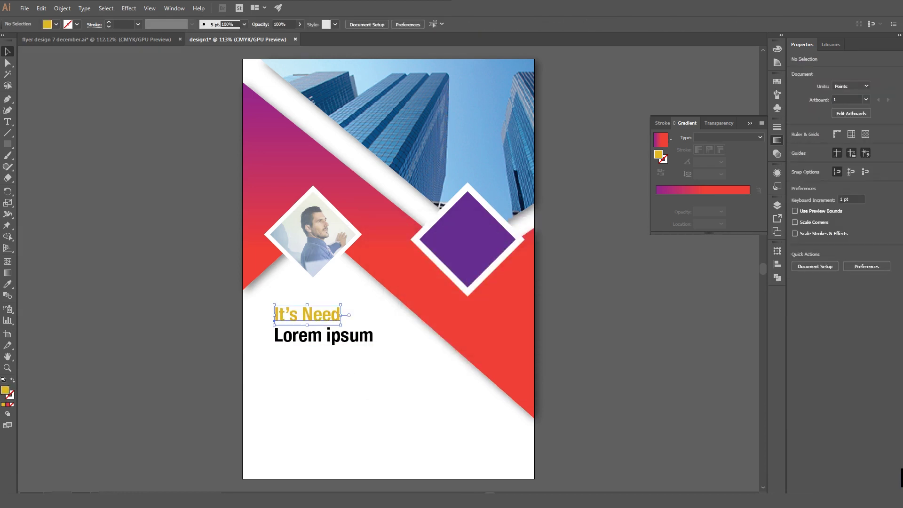
Nudge the "Lorem ipsum" headline up slightly, closer to the "It's Need" line
{"action": "left_click", "coordinate": [324, 335]}
{"action": "key", "text": "Up"}
{"action": "left_click", "coordinate": [324, 390]}
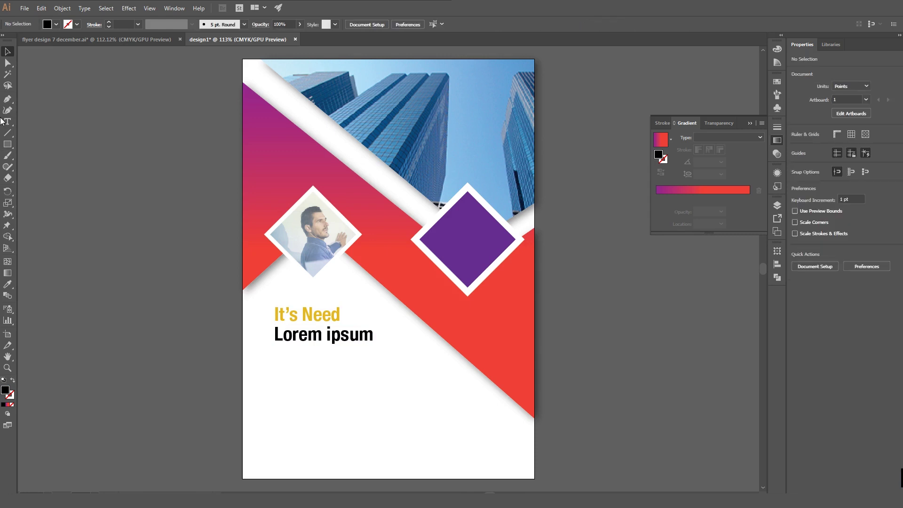
Add a 12 pt placeholder paragraph in a text frame about 325 by 58 pt below the "Lorem ipsum" headline
{"action": "left_click", "coordinate": [7, 121]}
{"action": "left_click", "coordinate": [478, 25]}
{"action": "left_click", "coordinate": [519, 27]}
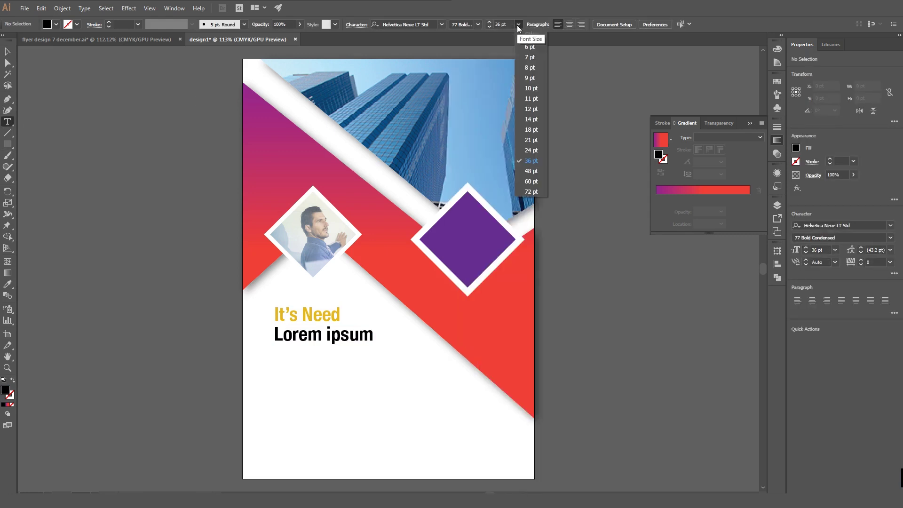
{"action": "left_click", "coordinate": [530, 109]}
{"action": "left_click_drag", "start_coordinate": [275, 347], "coordinate": [447, 377]}
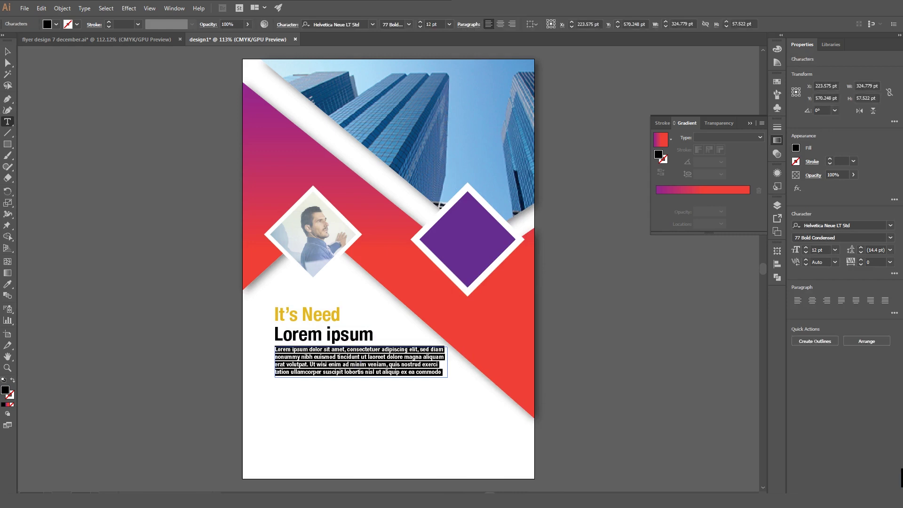
{"action": "key", "text": "ctrl+shift+a"}
Add a second, wider placeholder paragraph below the first one, with its left edge aligned to it
{"action": "left_click", "coordinate": [7, 123]}
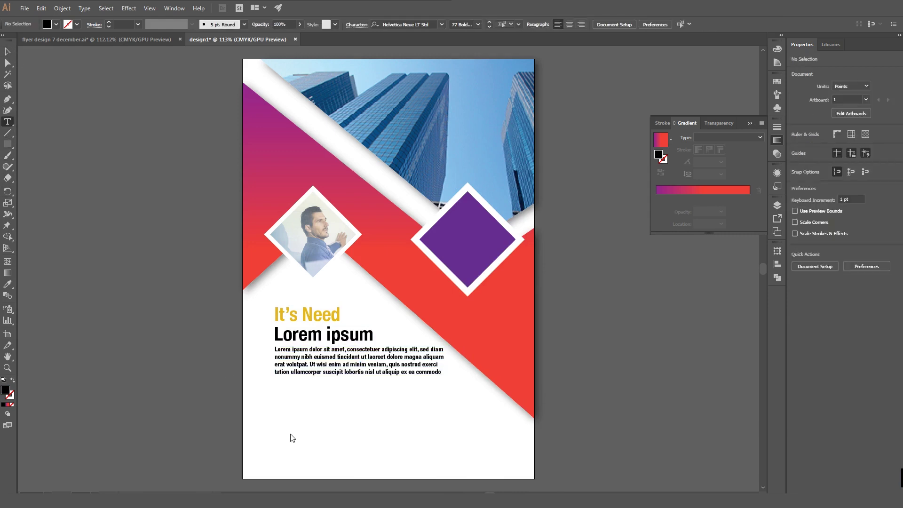
{"action": "left_click_drag", "start_coordinate": [475, 409], "coordinate": [423, 366]}
{"action": "key", "text": "Escape"}
{"action": "key", "text": "ctrl+shift+a"}
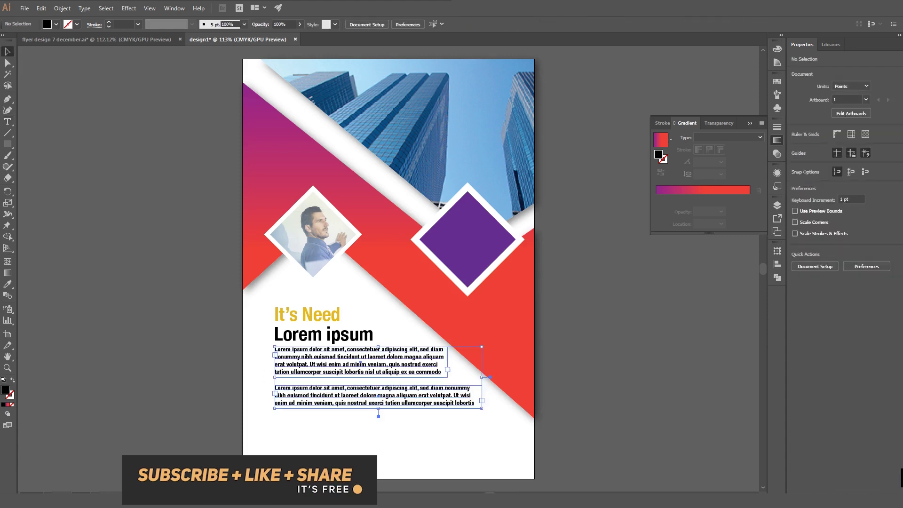
Nudge both placeholder paragraphs down about 7 pt, away from the "Lorem ipsum" headline
{"action": "key", "text": "Down"}
{"action": "key", "text": "Down"}
{"action": "key", "text": "Down"}
{"action": "key", "text": "Down"}
{"action": "key", "text": "Down"}
{"action": "key", "text": "Down"}
{"action": "key", "text": "Down"}
{"action": "key", "text": "ctrl+shift+a"}
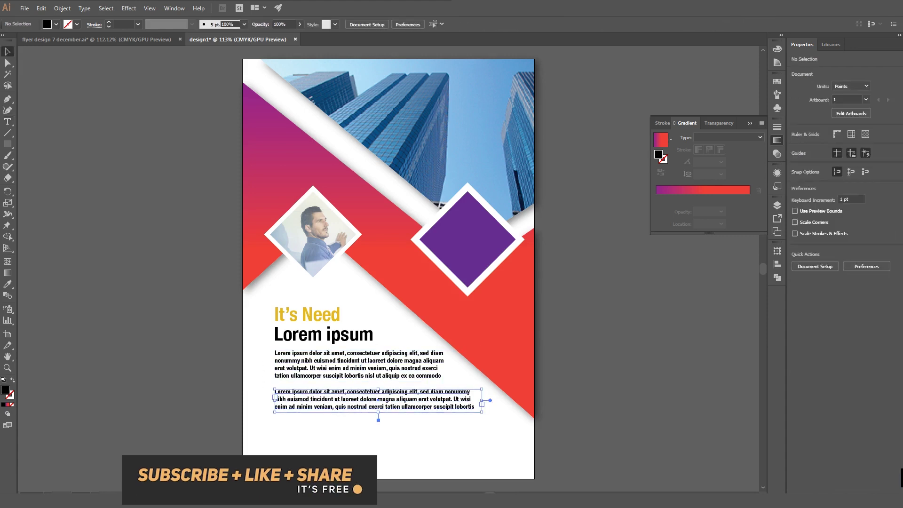
Nudge the second placeholder paragraph up about 5 pt, closer to the first paragraph
{"action": "key", "text": "Up"}
{"action": "key", "text": "Up"}
{"action": "key", "text": "Up"}
{"action": "key", "text": "Up"}
{"action": "key", "text": "Up"}
{"action": "key", "text": "ctrl+shift+a"}
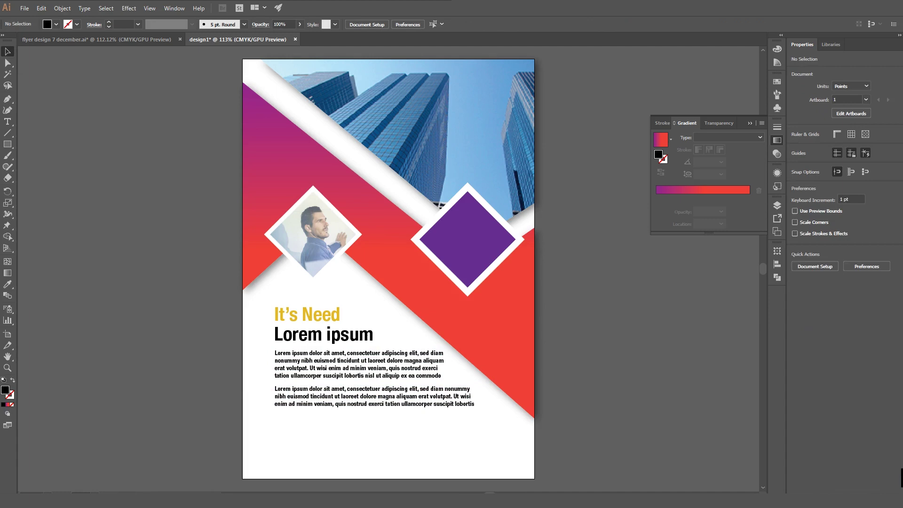
Copy the three captioned icons from the white flyer in "flyer design 7 december.ai" and place them below the paragraphs in design1
{"action": "left_click", "coordinate": [97, 40]}
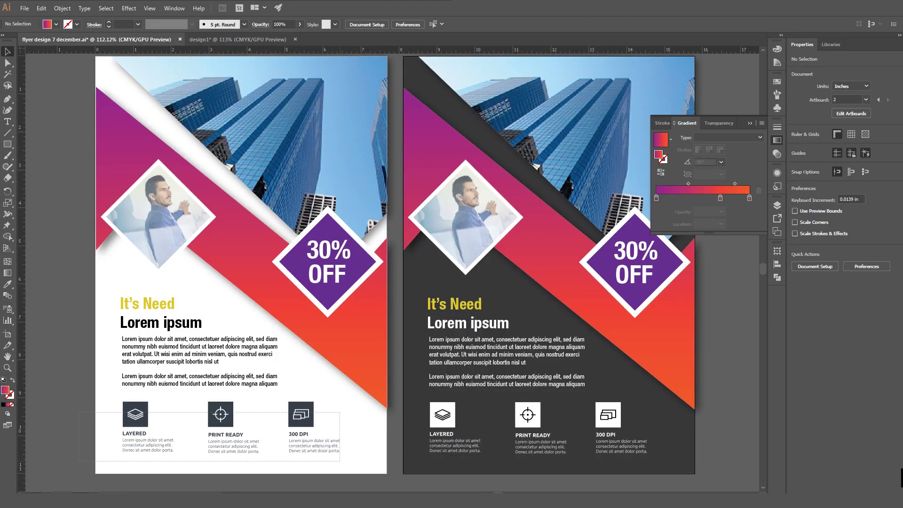
{"action": "left_click_drag", "start_coordinate": [340, 412], "coordinate": [342, 411]}
{"action": "left_click_drag", "start_coordinate": [143, 417], "coordinate": [137, 379]}
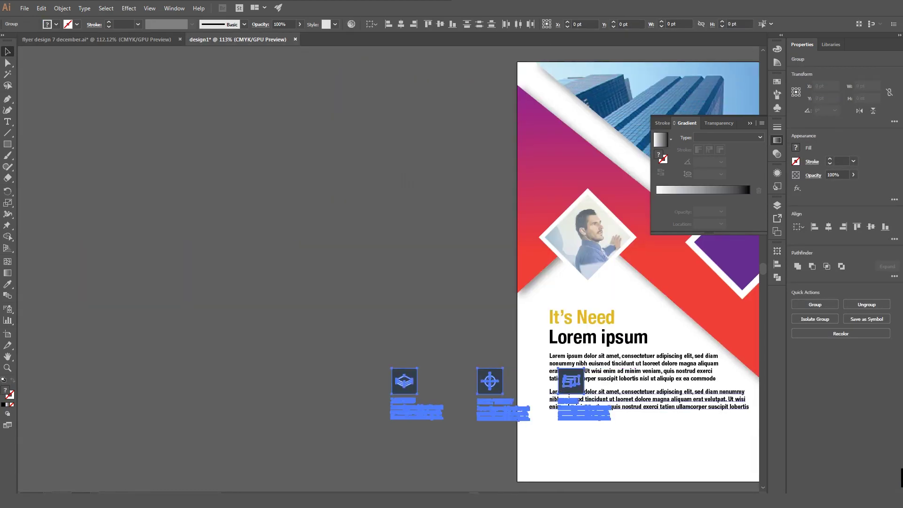
{"action": "left_click_drag", "start_coordinate": [594, 409], "coordinate": [417, 379]}
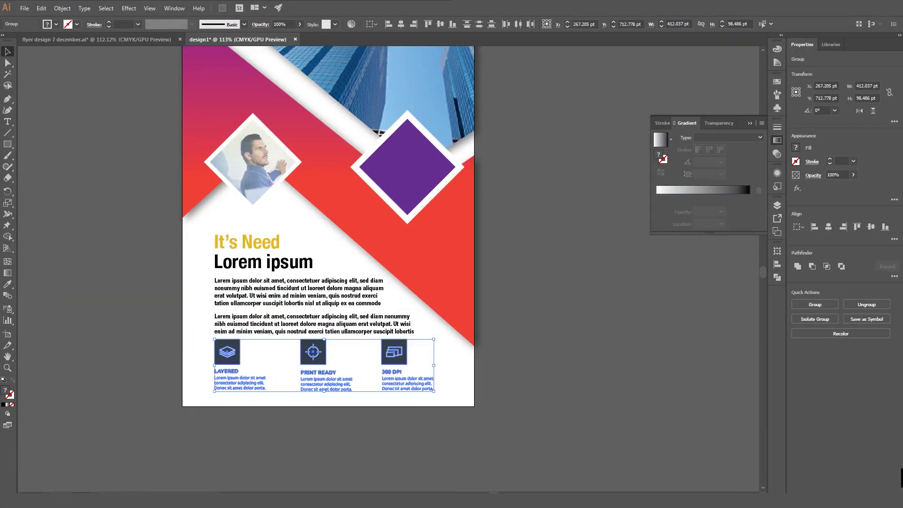
{"action": "left_click", "coordinate": [444, 362]}
Move the two headline lines and both paragraphs together about 13 pt up and 3 pt left
{"action": "left_click_drag", "start_coordinate": [203, 230], "coordinate": [286, 327]}
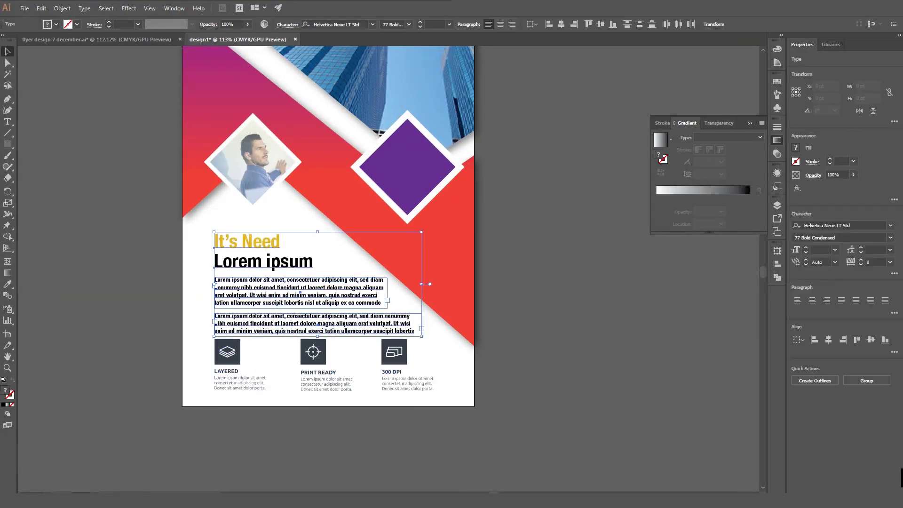
{"action": "key", "text": "Up"}
{"action": "key", "text": "Up"}
{"action": "key", "text": "Up"}
{"action": "key", "text": "Up"}
{"action": "key", "text": "Up"}
{"action": "key", "text": "Up"}
{"action": "key", "text": "Up"}
{"action": "key", "text": "Up"}
{"action": "key", "text": "Up"}
{"action": "key", "text": "Up"}
{"action": "key", "text": "Up"}
{"action": "key", "text": "Up"}
{"action": "key", "text": "Up"}
{"action": "key", "text": "Left"}
{"action": "key", "text": "Left"}
{"action": "key", "text": "Left"}
{"action": "left_click", "coordinate": [443, 363]}
Move the row of three captioned icons about 10 pt up and 3 pt left
{"action": "left_click", "coordinate": [394, 352]}
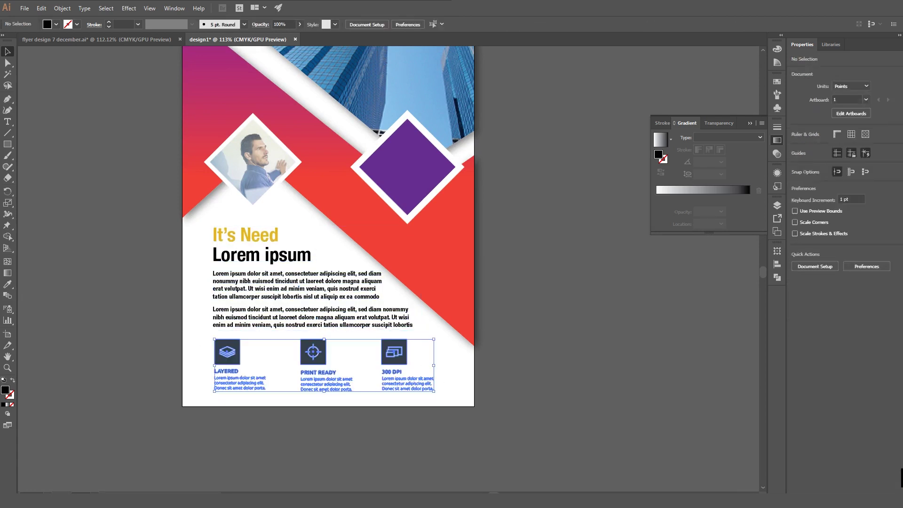
{"action": "key", "text": "Left"}
{"action": "key", "text": "Left"}
{"action": "key", "text": "Left"}
{"action": "key", "text": "Up"}
{"action": "key", "text": "Up"}
{"action": "key", "text": "Up"}
{"action": "key", "text": "Up"}
{"action": "key", "text": "Up"}
{"action": "key", "text": "Up"}
{"action": "key", "text": "Up"}
{"action": "key", "text": "Up"}
{"action": "key", "text": "Up"}
{"action": "key", "text": "Up"}
{"action": "left_click", "coordinate": [444, 363]}
Move the headlines, paragraphs and the Layered and Print Ready icon blocks together about 10 pt left
{"action": "left_click_drag", "start_coordinate": [206, 234], "coordinate": [310, 387]}
{"action": "key", "text": "Left"}
{"action": "key", "text": "Left"}
{"action": "key", "text": "Left"}
{"action": "key", "text": "Left"}
{"action": "key", "text": "Left"}
{"action": "key", "text": "Left"}
{"action": "key", "text": "Left"}
{"action": "key", "text": "Left"}
{"action": "key", "text": "Left"}
{"action": "key", "text": "Left"}
{"action": "left_click", "coordinate": [443, 362]}
Nudge the 300 DPI icon block left to even out the spacing of the icon row
{"action": "left_click", "coordinate": [394, 351]}
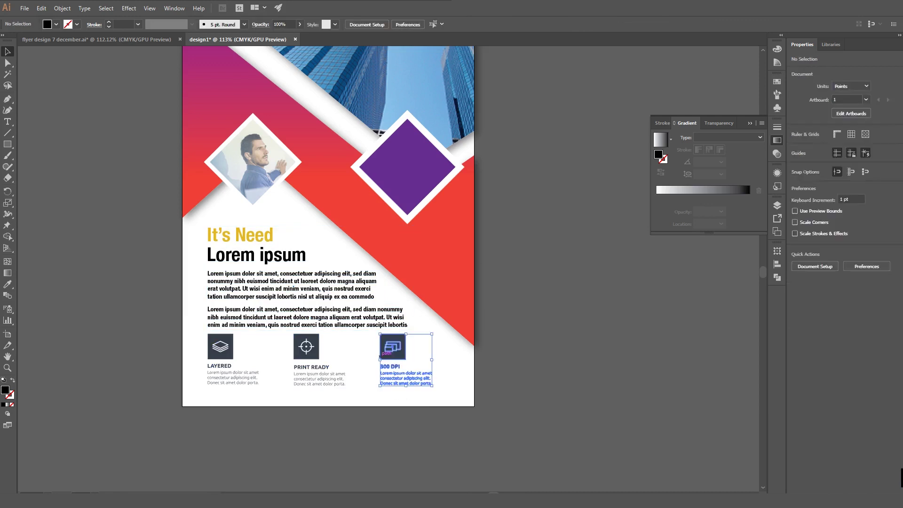
{"action": "key", "text": "Left"}
{"action": "key", "text": "Left"}
{"action": "key", "text": "Left"}
{"action": "key", "text": "Left"}
{"action": "key", "text": "Left"}
{"action": "key", "text": "Left"}
{"action": "left_click", "coordinate": [444, 362]}
{"action": "left_click_drag", "start_coordinate": [443, 362], "coordinate": [452, 428]}
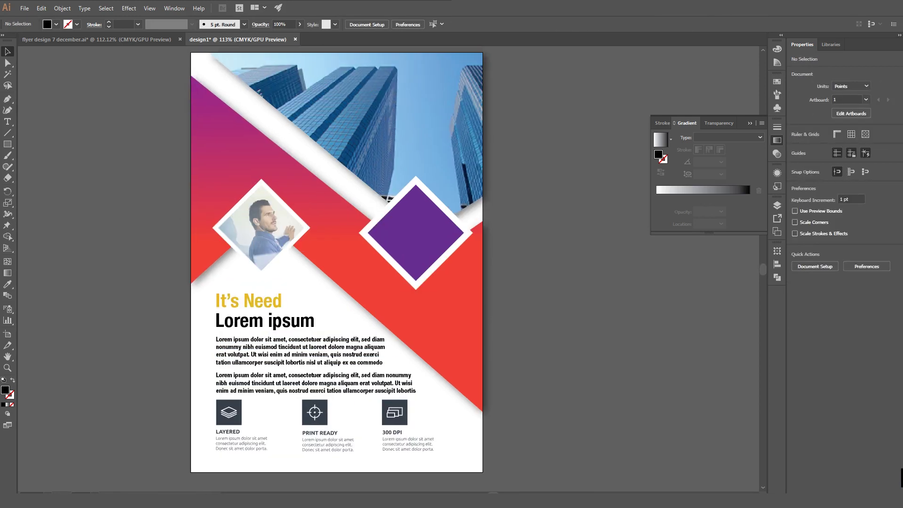
Add the text "30%" outside the artboard, size it to 48 pt and place it beside the flyer's right edge
{"action": "left_click", "coordinate": [8, 121]}
{"action": "left_click", "coordinate": [67, 160]}
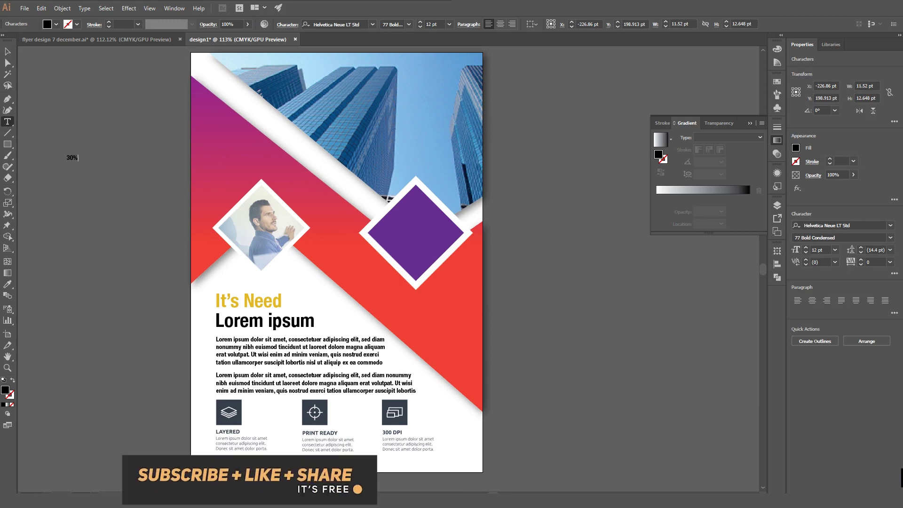
{"action": "left_click", "coordinate": [8, 51]}
{"action": "left_click", "coordinate": [449, 24]}
{"action": "left_click", "coordinate": [460, 171]}
{"action": "left_click_drag", "start_coordinate": [88, 151], "coordinate": [579, 276]}
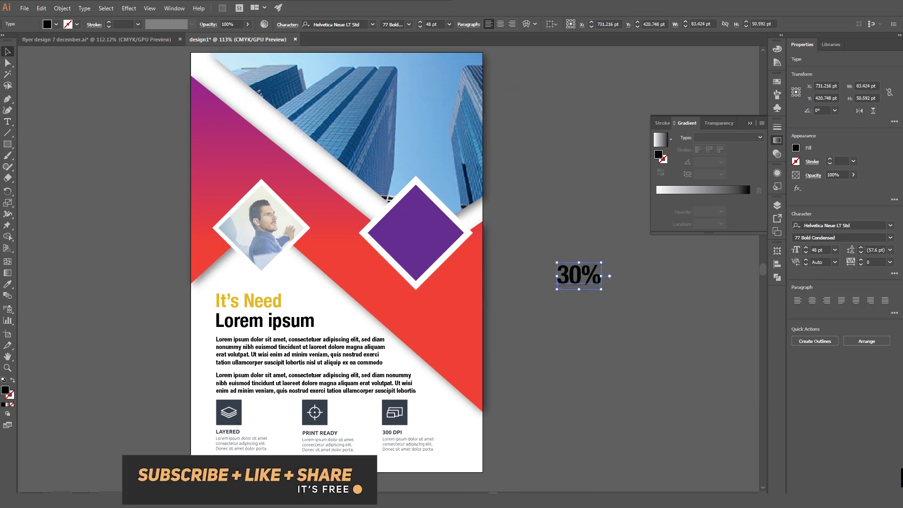
Add the text "OFF" at 48 pt below "30%" and select both texts
{"action": "left_click", "coordinate": [7, 121]}
{"action": "left_click", "coordinate": [581, 322]}
{"action": "type", "text": "OFF"}
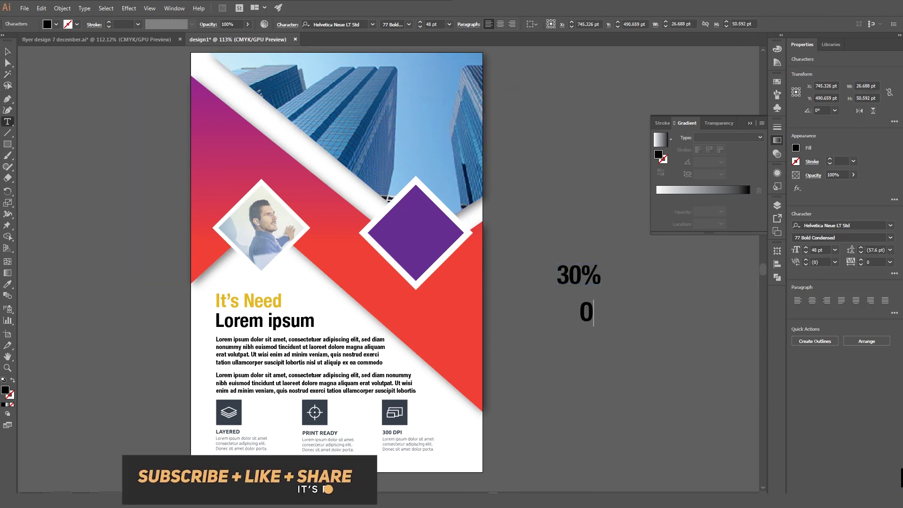
{"action": "left_click", "coordinate": [6, 50]}
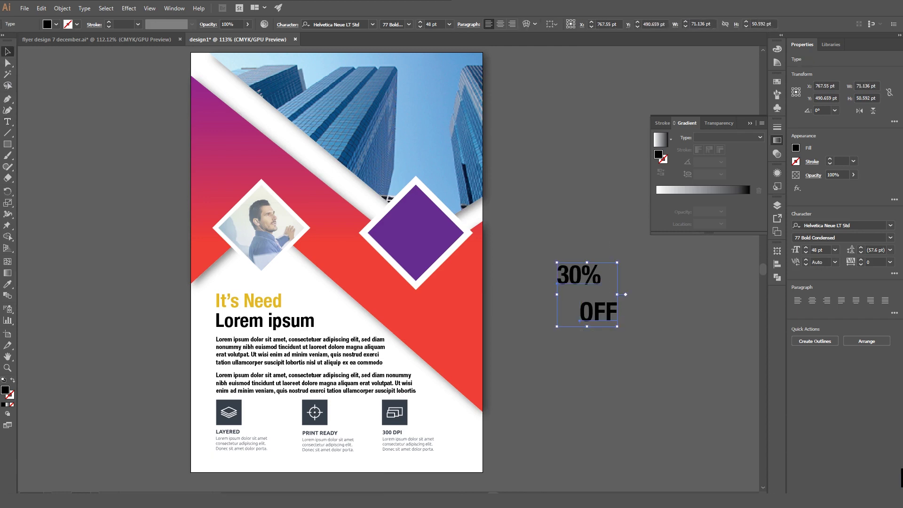
Fill "30%" and "OFF" with white and stack them inside the purple diamond
{"action": "left_click", "coordinate": [51, 26]}
{"action": "left_click", "coordinate": [538, 235]}
{"action": "left_click_drag", "start_coordinate": [586, 272], "coordinate": [424, 216]}
{"action": "left_click_drag", "start_coordinate": [611, 310], "coordinate": [428, 244]}
{"action": "left_click", "coordinate": [525, 301]}
Fine-tune "30%" and "OFF" inside the purple diamond, nudging "OFF" down and "30%" left
{"action": "key", "text": "Down"}
{"action": "key", "text": "Down"}
{"action": "key", "text": "Down"}
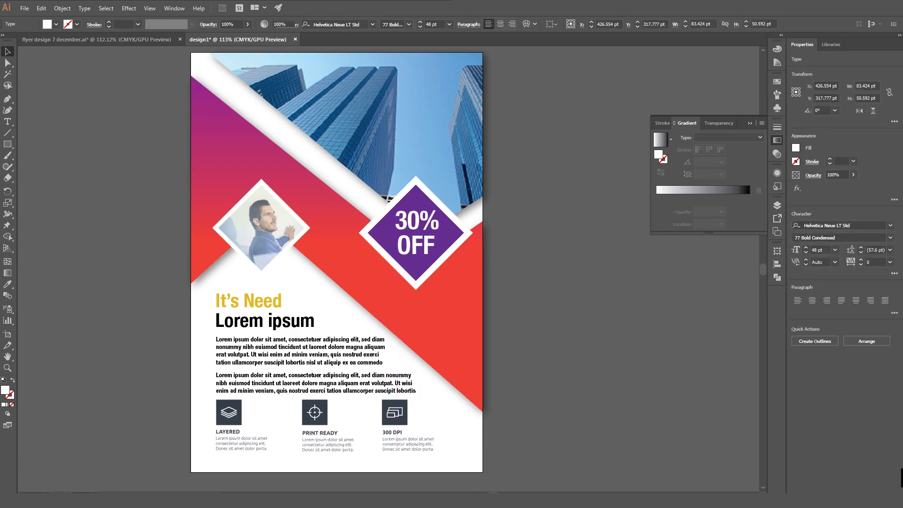
{"action": "left_click", "coordinate": [418, 247]}
{"action": "key", "text": "Down"}
{"action": "key", "text": "Down"}
{"action": "key", "text": "Down"}
{"action": "left_click", "coordinate": [524, 301]}
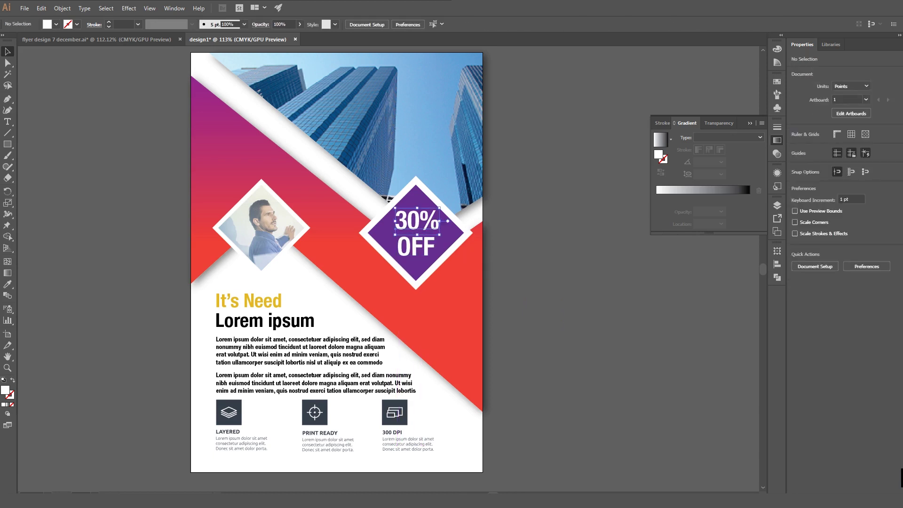
{"action": "key", "text": "Left"}
{"action": "key", "text": "Left"}
{"action": "left_click_drag", "start_coordinate": [507, 285], "coordinate": [556, 322]}
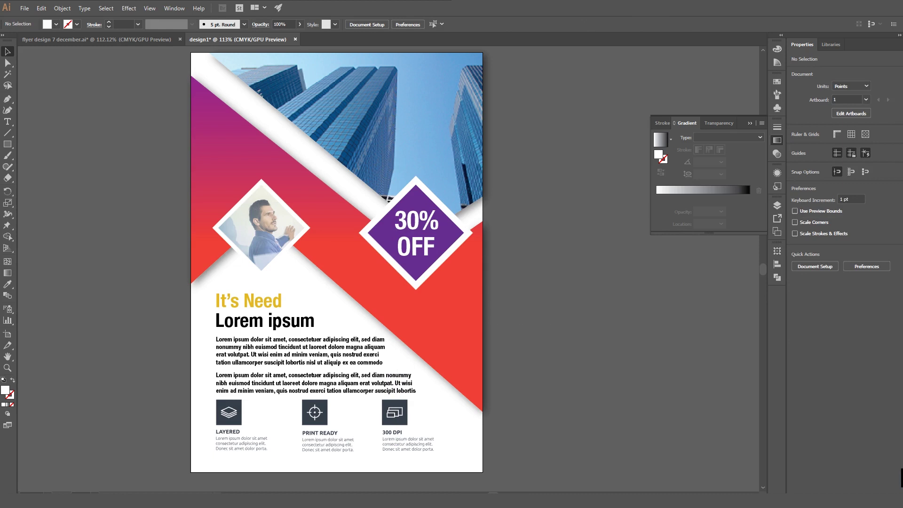
Duplicate the flyer artboard with its artwork to the right of the original and close the Gradient panel
{"action": "scroll", "coordinate": [497, 270], "scroll_direction": "down", "scroll_amount": 1}
{"action": "left_click", "coordinate": [8, 334]}
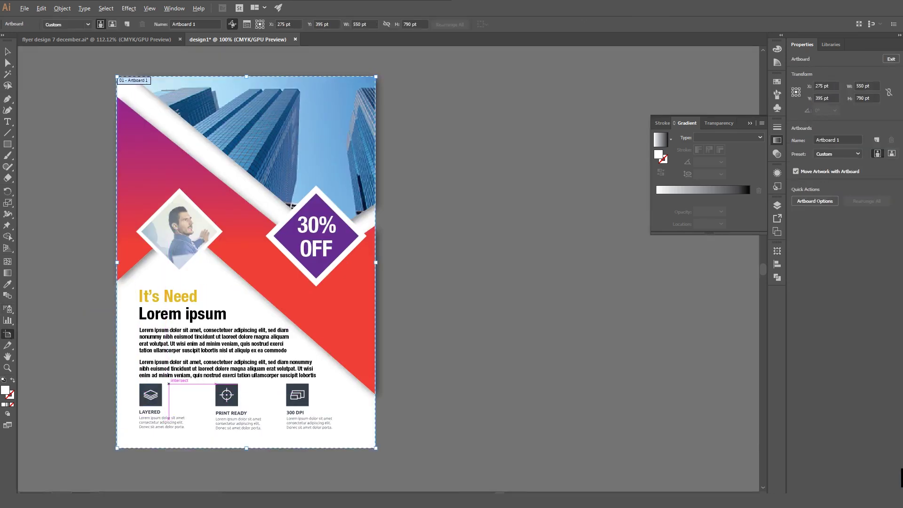
{"action": "left_click_drag", "start_coordinate": [183, 391], "coordinate": [463, 389]}
{"action": "left_click", "coordinate": [777, 140]}
{"action": "left_click", "coordinate": [8, 52]}
Draw a 550 by 790 pt rectangle covering the second artboard and fill it with the 80% black swatch
{"action": "key", "text": "m"}
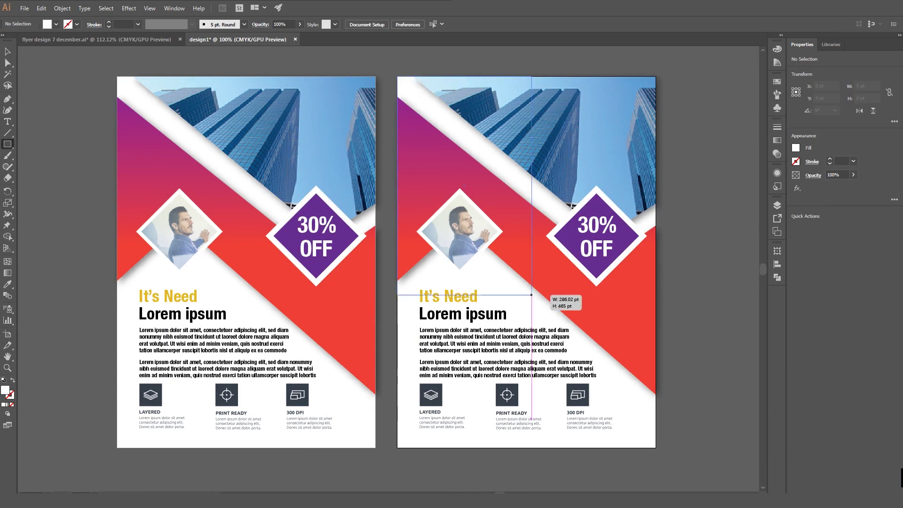
{"action": "mouse_move", "coordinate": [531, 295]}
{"action": "left_mouse_down"}
{"action": "mouse_move", "coordinate": [656, 480]}
{"action": "mouse_move", "coordinate": [655, 447]}
{"action": "left_mouse_up"}
{"action": "left_click", "coordinate": [56, 25]}
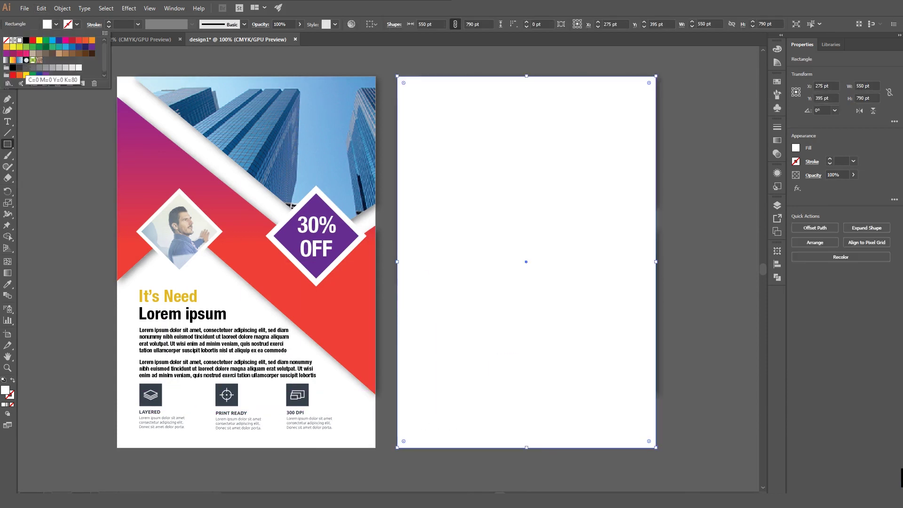
{"action": "left_click", "coordinate": [20, 67]}
{"action": "left_click", "coordinate": [56, 25]}
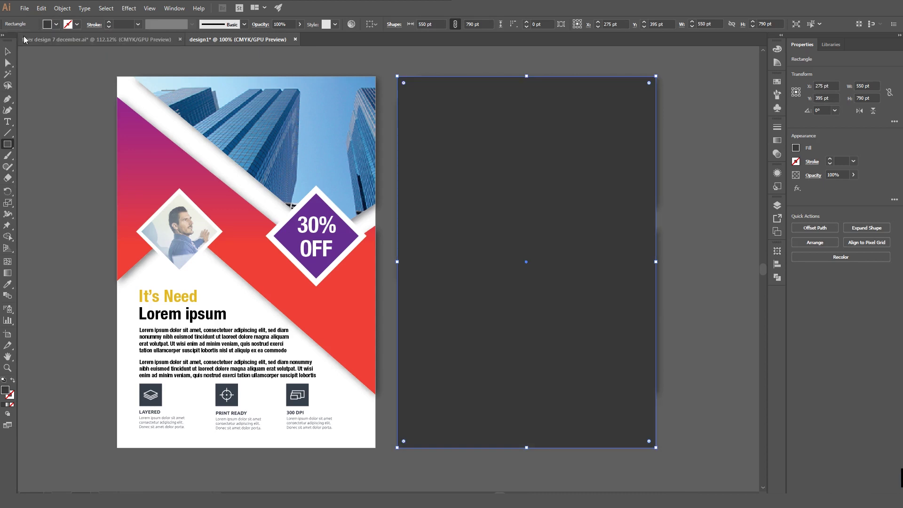
Send the dark grey rectangle to the back of the second flyer's artwork
{"action": "left_click", "coordinate": [8, 52]}
{"action": "right_click", "coordinate": [456, 222]}
{"action": "mouse_move", "coordinate": [511, 372]}
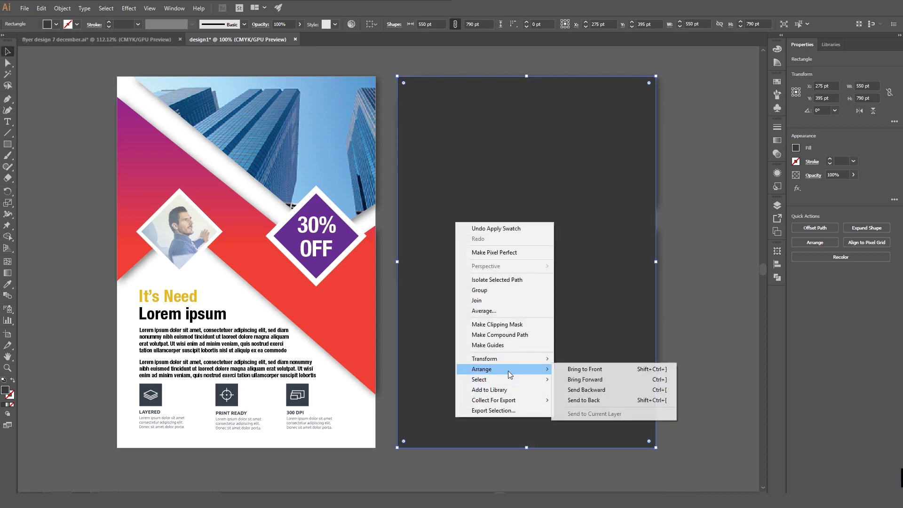
{"action": "left_click", "coordinate": [588, 404]}
Ungroup the duplicated artwork on the second flyer and deselect it
{"action": "left_click", "coordinate": [425, 314]}
{"action": "right_click", "coordinate": [425, 314]}
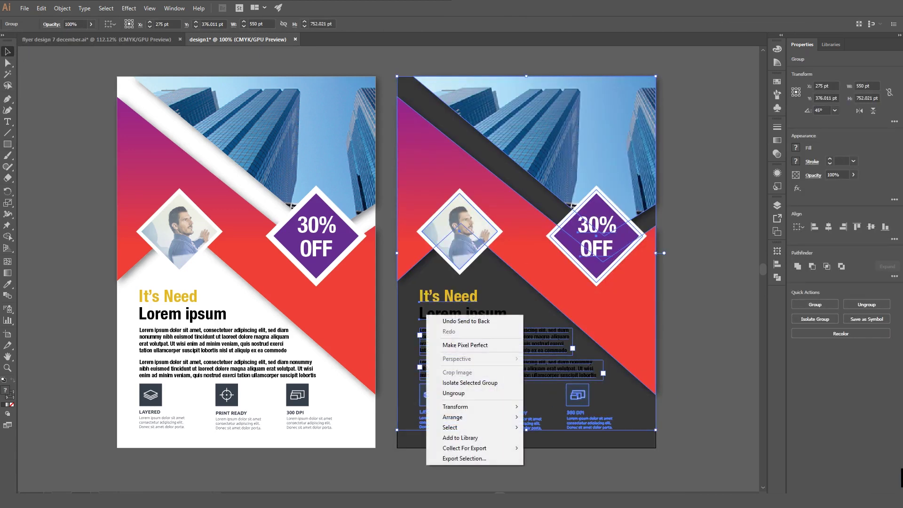
{"action": "left_click", "coordinate": [453, 394]}
{"action": "left_click", "coordinate": [453, 470]}
Fill the "Lorem ipsum" headline and both placeholder paragraphs on the dark flyer with white
{"action": "left_click", "coordinate": [462, 315]}
{"action": "left_click", "coordinate": [471, 344], "text": "shift"}
{"action": "left_click", "coordinate": [475, 369], "text": "shift"}
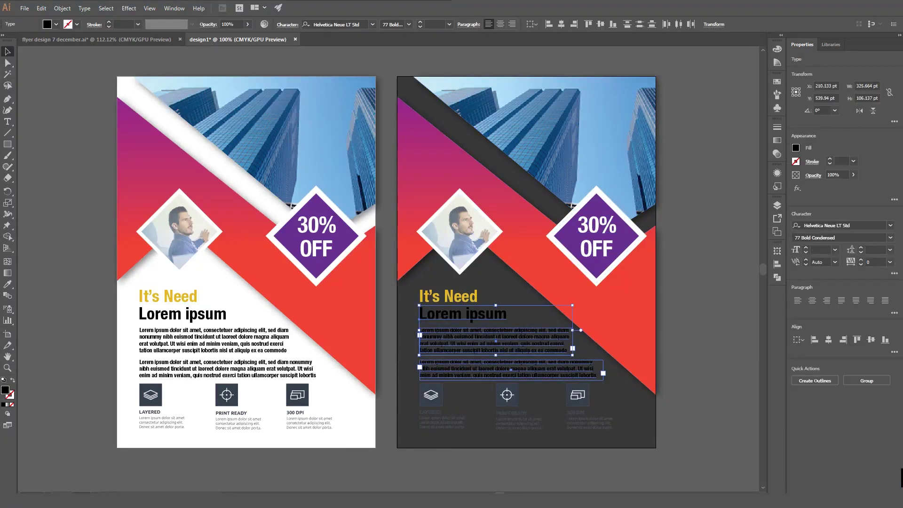
{"action": "left_click", "coordinate": [56, 25]}
{"action": "left_click", "coordinate": [19, 41]}
{"action": "left_click", "coordinate": [453, 470]}
Fill the three icon captions, Layered, Print Ready and 300 DPI, on the dark flyer with white
{"action": "left_click", "coordinate": [442, 422]}
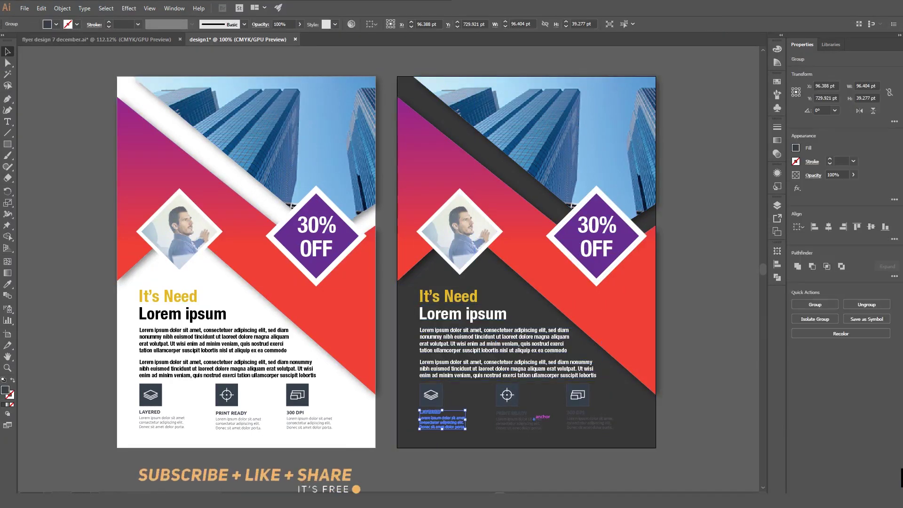
{"action": "left_click", "coordinate": [520, 420], "text": "shift"}
{"action": "left_click", "coordinate": [588, 423], "text": "shift"}
{"action": "left_click", "coordinate": [56, 24]}
{"action": "left_click", "coordinate": [19, 41]}
{"action": "left_click", "coordinate": [452, 471]}
Fill the three square icons above the captions on the dark flyer with white
{"action": "left_click", "coordinate": [437, 395]}
{"action": "left_click", "coordinate": [507, 395], "text": "shift"}
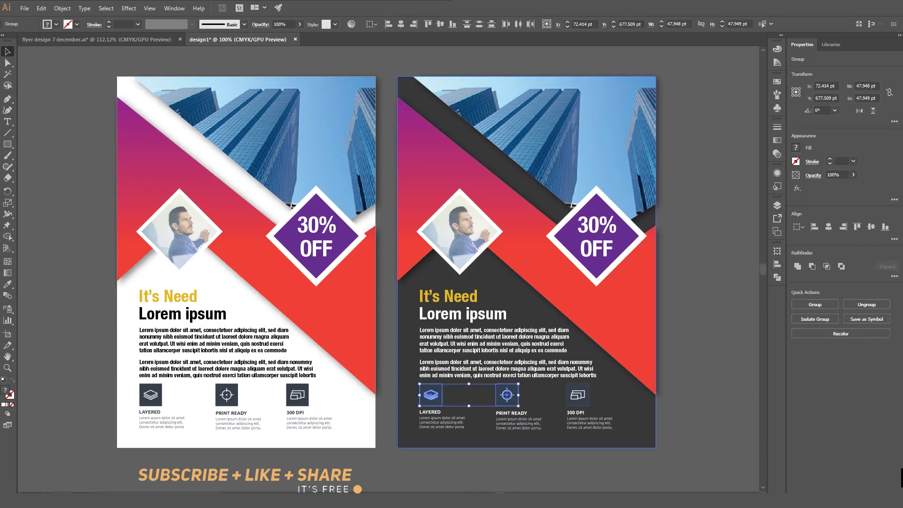
{"action": "left_click", "coordinate": [578, 395], "text": "shift"}
{"action": "left_click", "coordinate": [56, 24]}
{"action": "left_click", "coordinate": [19, 40]}
{"action": "left_click", "coordinate": [452, 471]}
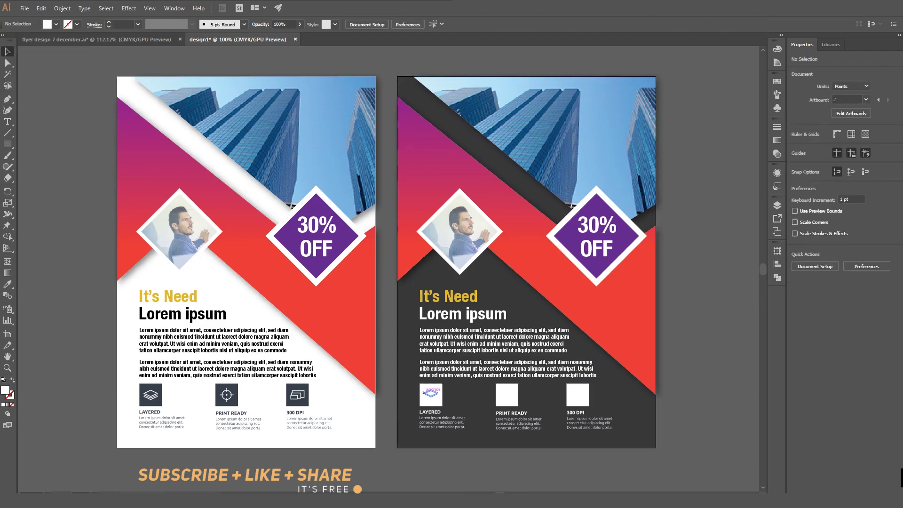
Try another swatch as the fill of the three square icons on the dark flyer, and undo it
{"action": "left_click", "coordinate": [430, 395]}
{"action": "left_click", "coordinate": [506, 396], "text": "shift"}
{"action": "left_click", "coordinate": [577, 395], "text": "shift"}
{"action": "left_click", "coordinate": [56, 24]}
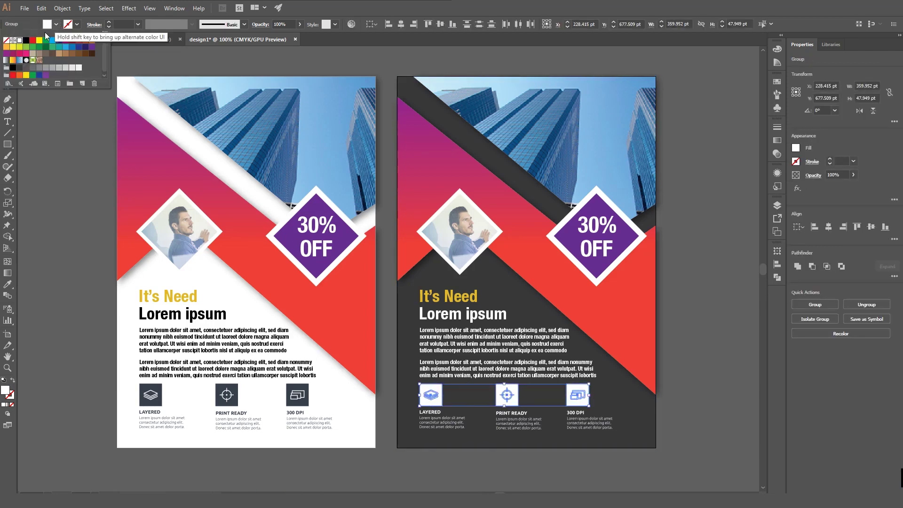
{"action": "left_click", "coordinate": [16, 60]}
{"action": "left_click", "coordinate": [452, 470]}
{"action": "key", "text": "ctrl+z"}
{"action": "left_click", "coordinate": [452, 471]}
Ungroup each of the three icons on the dark flyer so their symbols separate from the white squares
{"action": "left_click", "coordinate": [431, 396]}
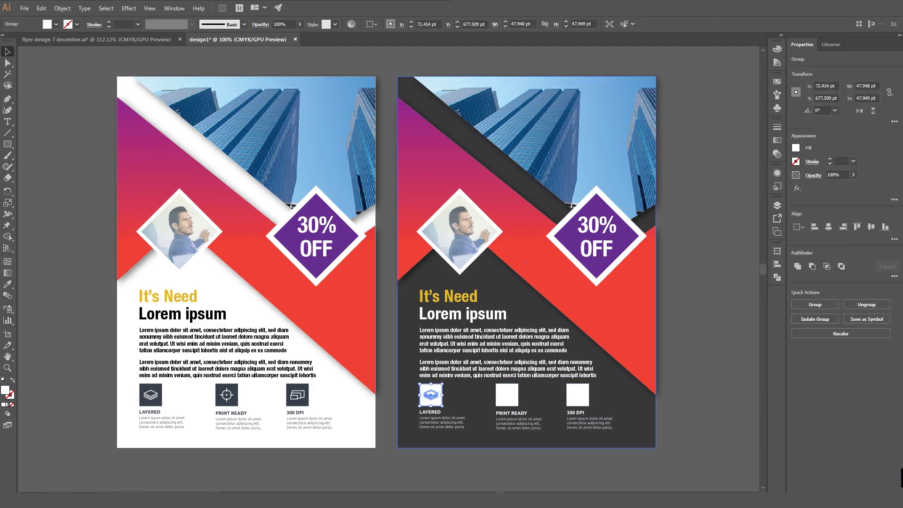
{"action": "right_click", "coordinate": [430, 397]}
{"action": "left_click", "coordinate": [451, 326]}
{"action": "left_click", "coordinate": [511, 395]}
{"action": "right_click", "coordinate": [512, 394]}
{"action": "left_click", "coordinate": [538, 322]}
{"action": "right_click", "coordinate": [583, 396]}
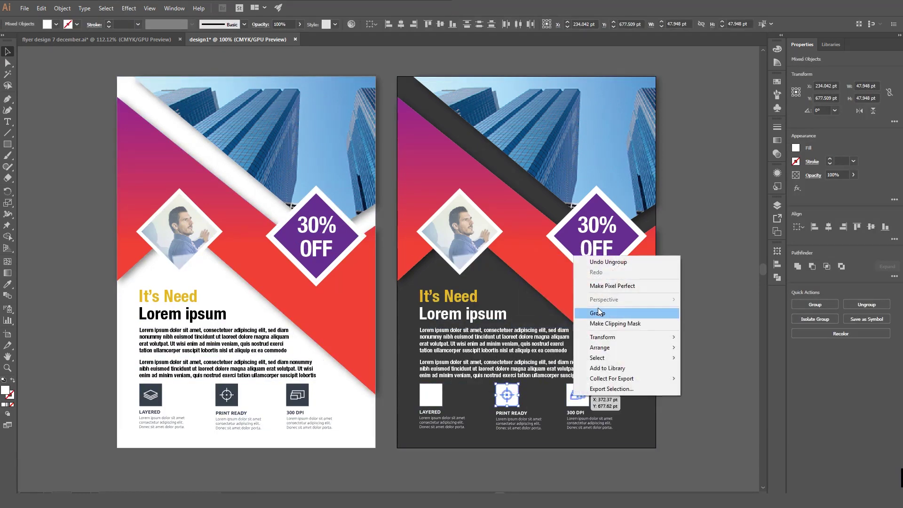
{"action": "left_click", "coordinate": [679, 405]}
{"action": "left_click", "coordinate": [582, 396]}
{"action": "right_click", "coordinate": [581, 396]}
{"action": "left_click", "coordinate": [607, 326]}
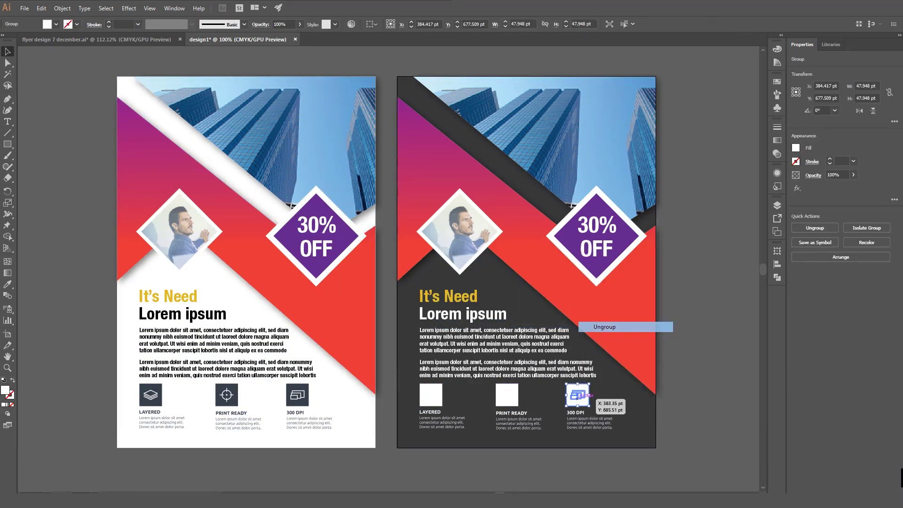
{"action": "left_click", "coordinate": [678, 400]}
Fill the layers, target and cards symbols inside the dark flyer's white squares with a dark swatch
{"action": "left_click", "coordinate": [580, 396]}
{"action": "left_click", "coordinate": [508, 396], "text": "shift"}
{"action": "left_click", "coordinate": [430, 396], "text": "shift"}
{"action": "left_click", "coordinate": [56, 24]}
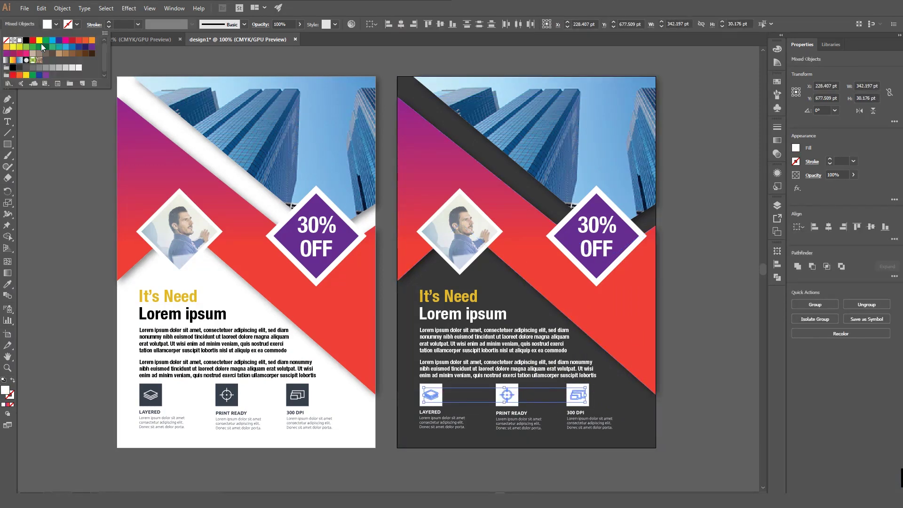
{"action": "left_click", "coordinate": [56, 24]}
{"action": "left_click", "coordinate": [70, 122]}
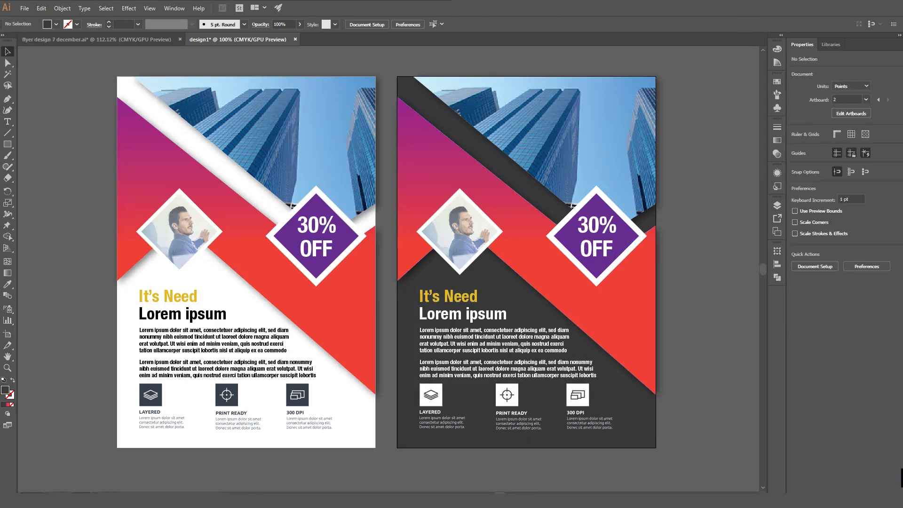
{"action": "key", "text": "ctrl+plus"}
{"action": "key", "text": "ctrl+minus"}
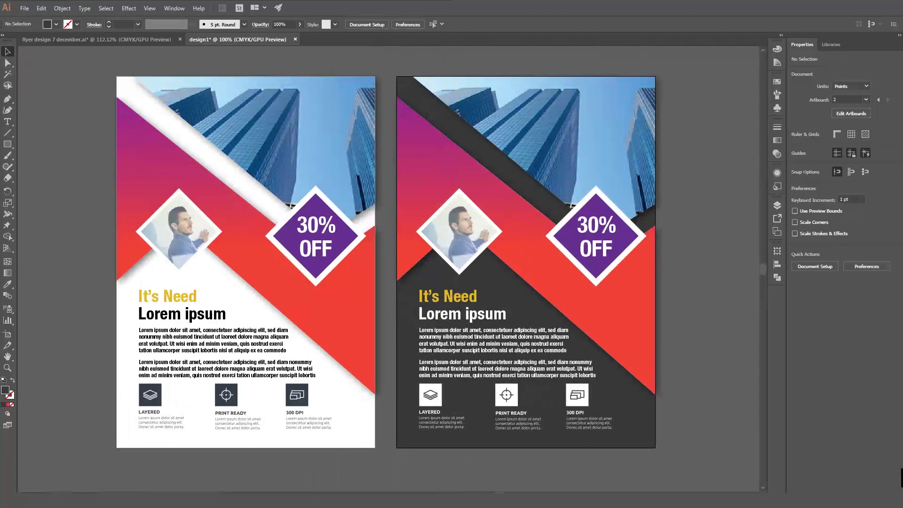
{"action": "left_click", "coordinate": [8, 368]}
{"action": "left_click", "coordinate": [433, 234]}
{"action": "left_click", "coordinate": [7, 53]}
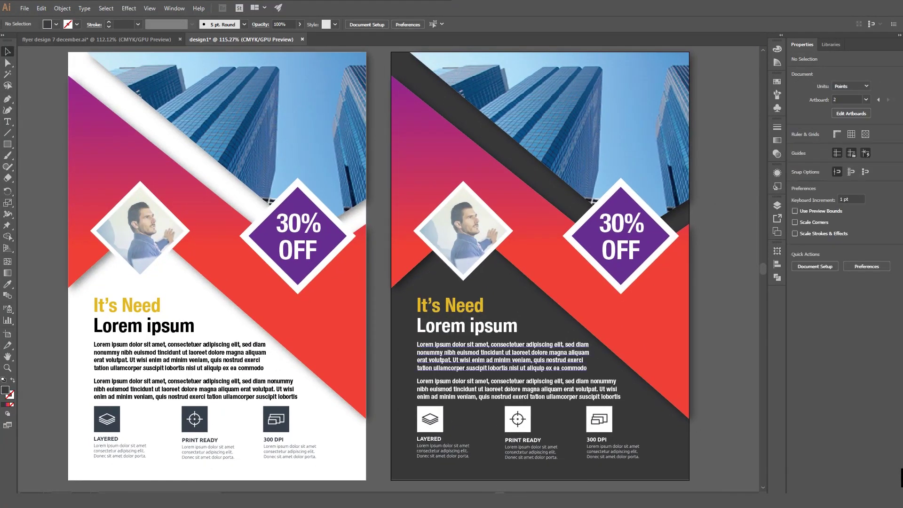